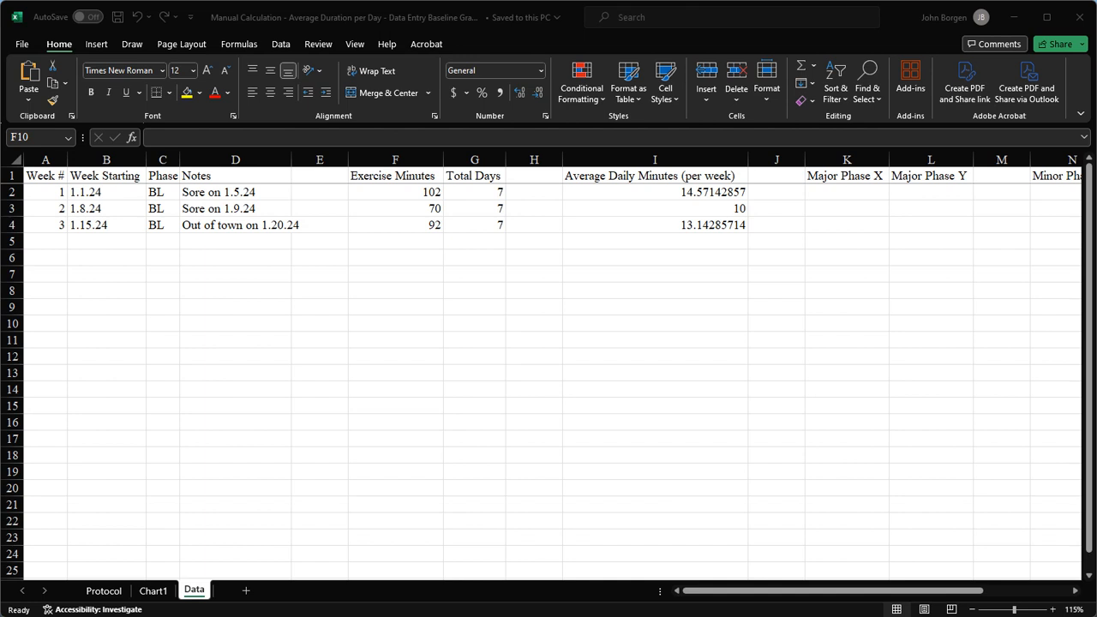
Leave the Data worksheet and display the Chart1 sheet with the Baseline line chart.
{"action": "left_click", "coordinate": [152, 591]}
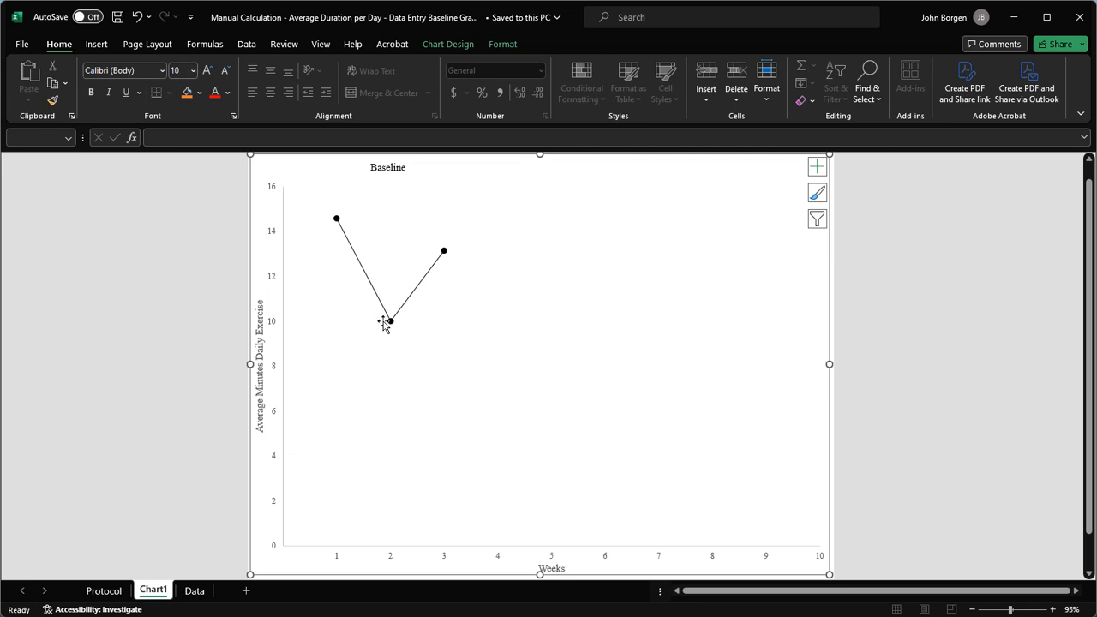
{"action": "left_click", "coordinate": [420, 375]}
{"action": "left_click", "coordinate": [100, 46]}
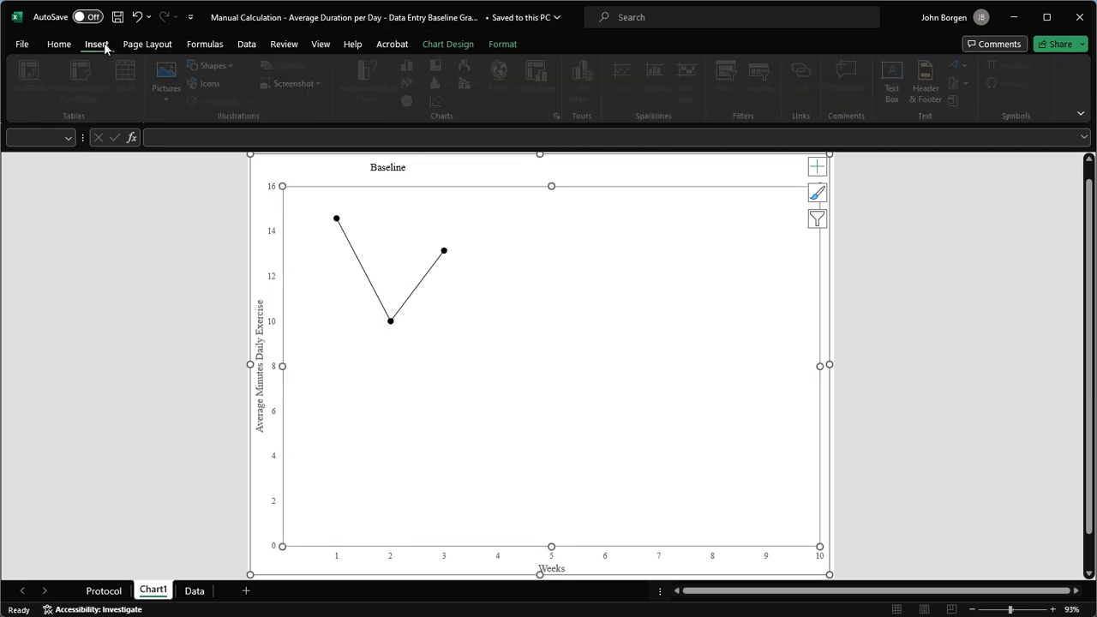
{"action": "left_click", "coordinate": [215, 66]}
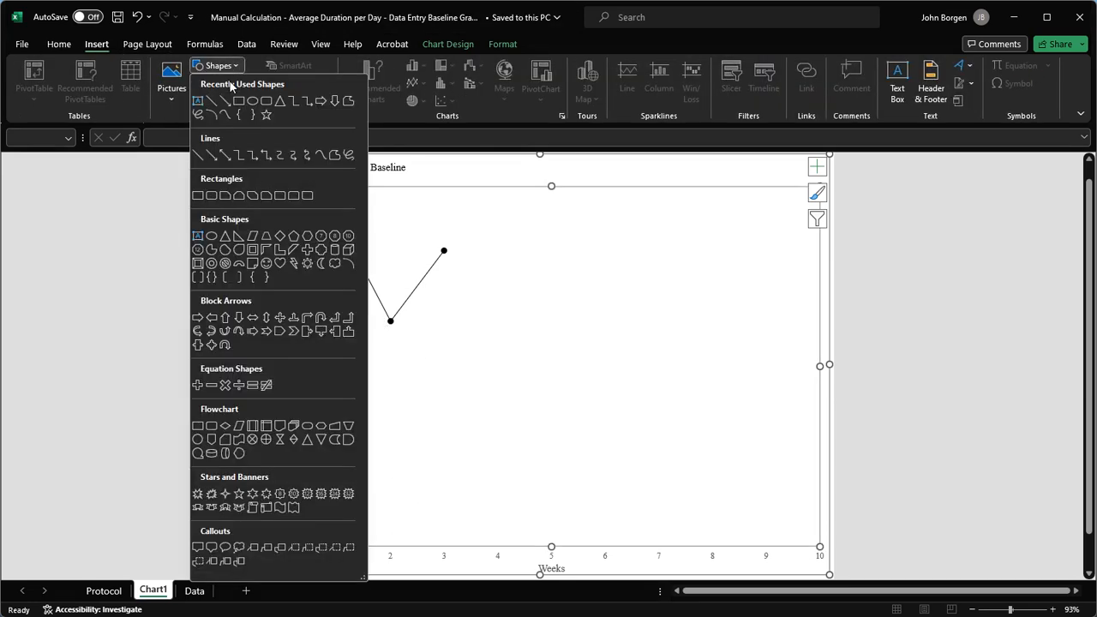
{"action": "left_click", "coordinate": [222, 96]}
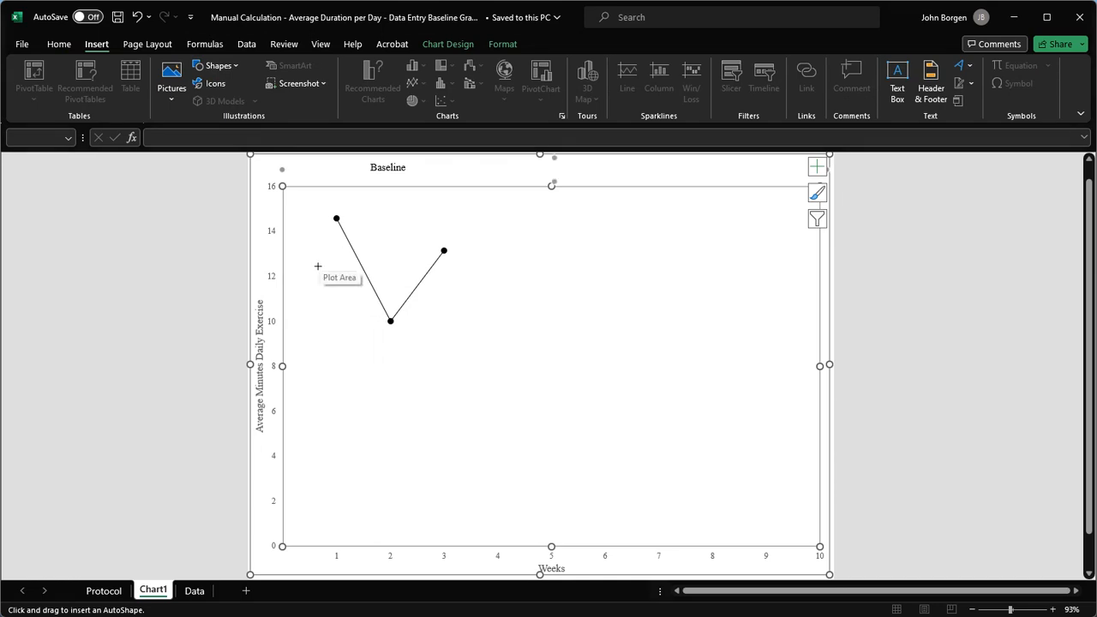
{"action": "left_click_drag", "start_coordinate": [317, 266], "coordinate": [491, 278]}
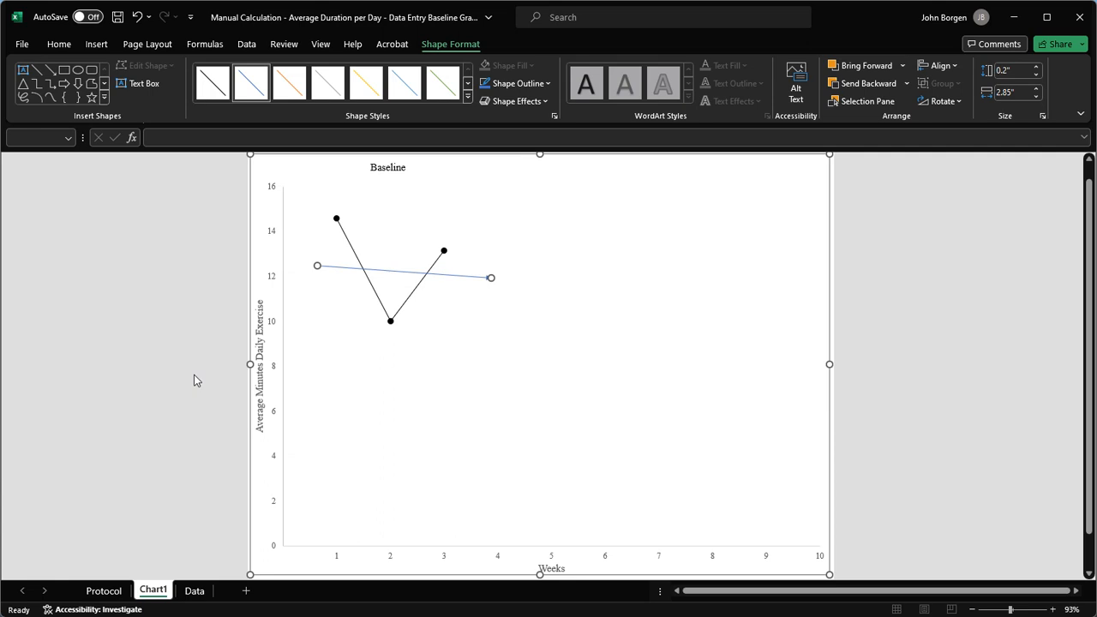
{"action": "key", "text": "Delete"}
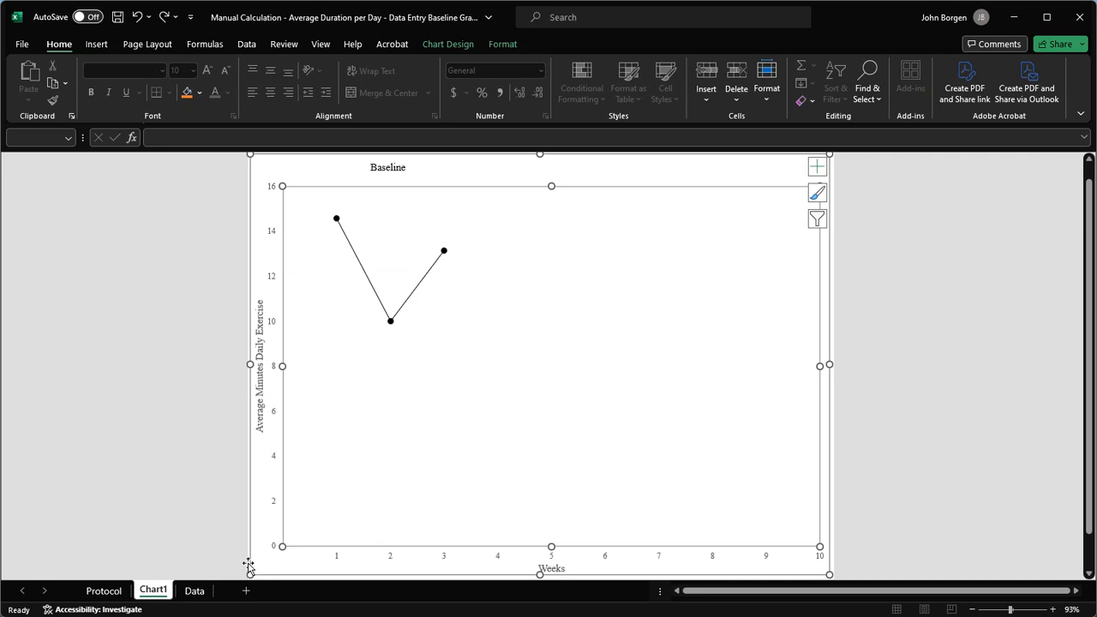
Bring up the Select Data Source settings for the Baseline chart's plot area.
{"action": "left_click", "coordinate": [221, 543]}
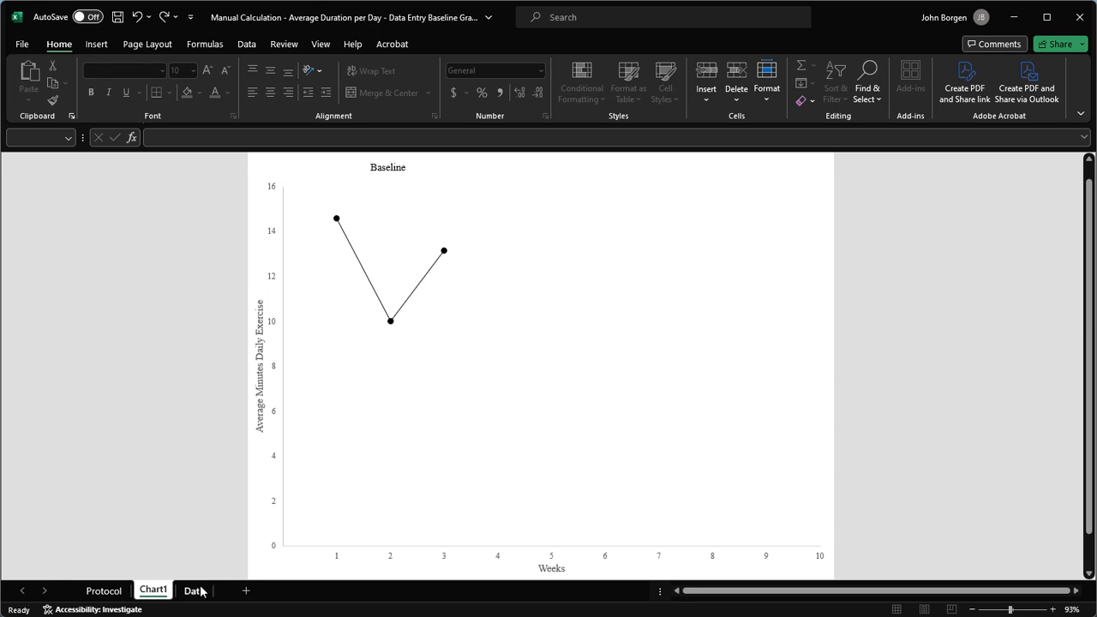
{"action": "left_click", "coordinate": [199, 590]}
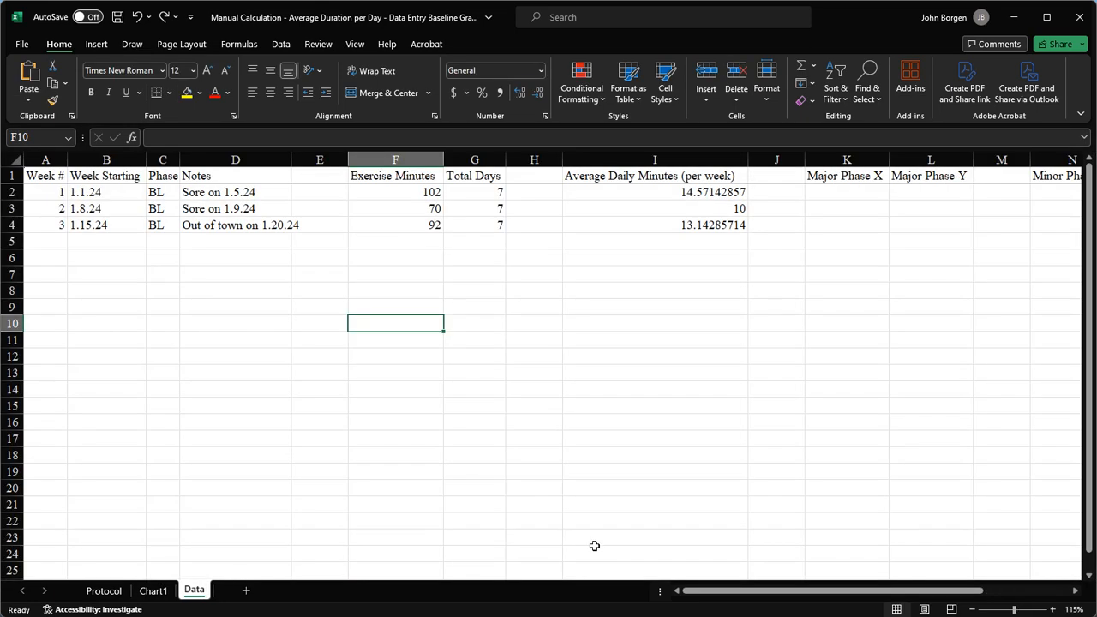
{"action": "left_click", "coordinate": [153, 590]}
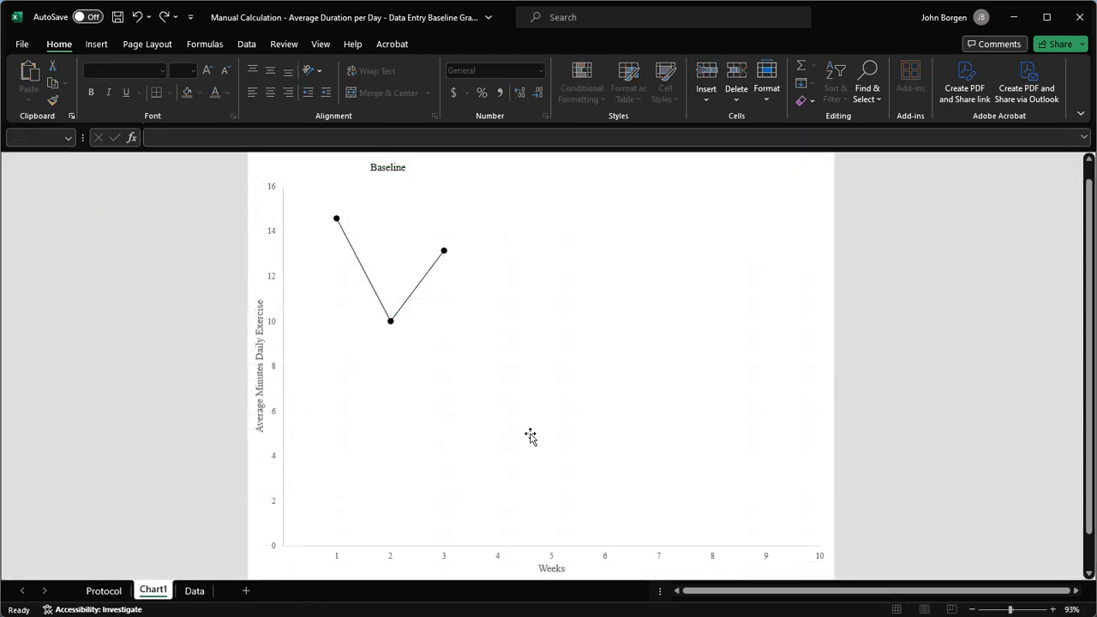
{"action": "left_click", "coordinate": [533, 414]}
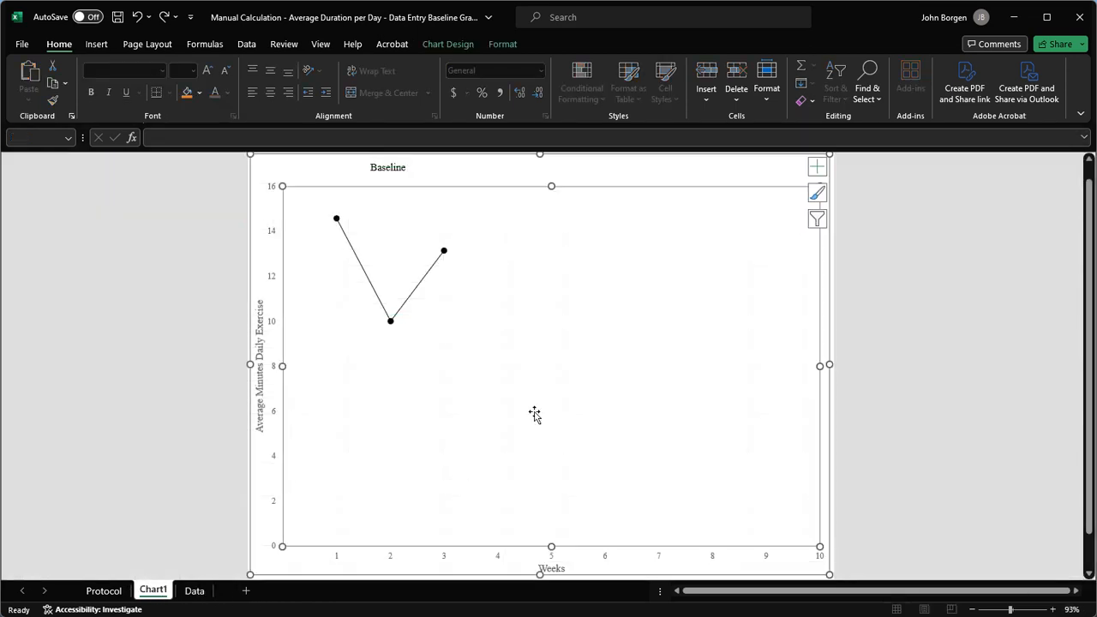
{"action": "right_click", "coordinate": [534, 414]}
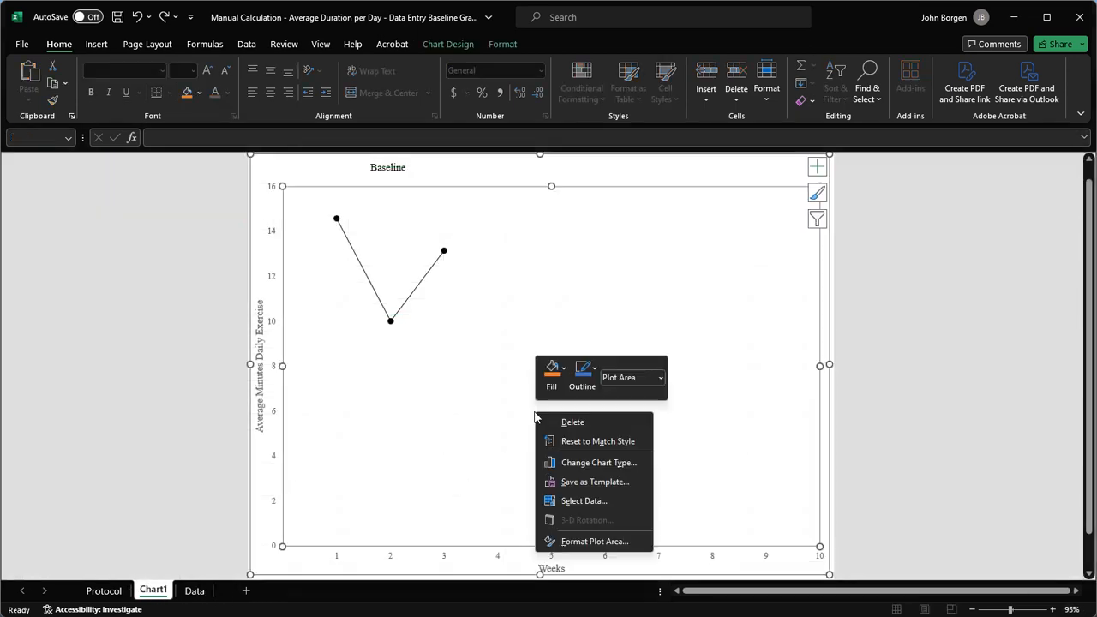
{"action": "left_click", "coordinate": [573, 497]}
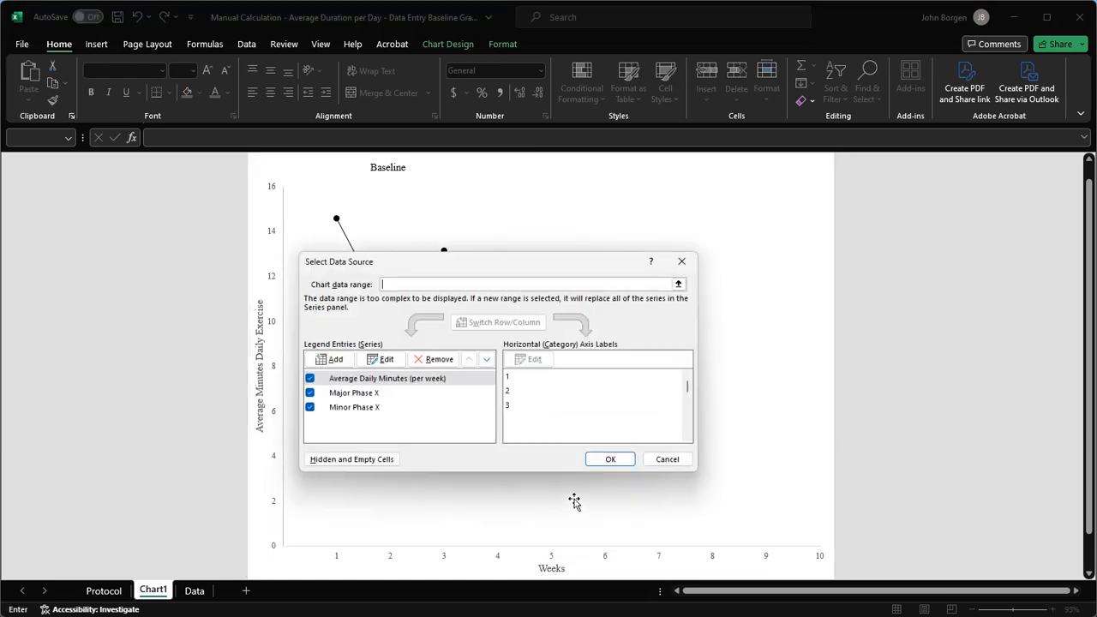
Review the Major Phase X series' X and Y ranges, cancel unchanged, and go to the Data sheet.
{"action": "left_click", "coordinate": [388, 397]}
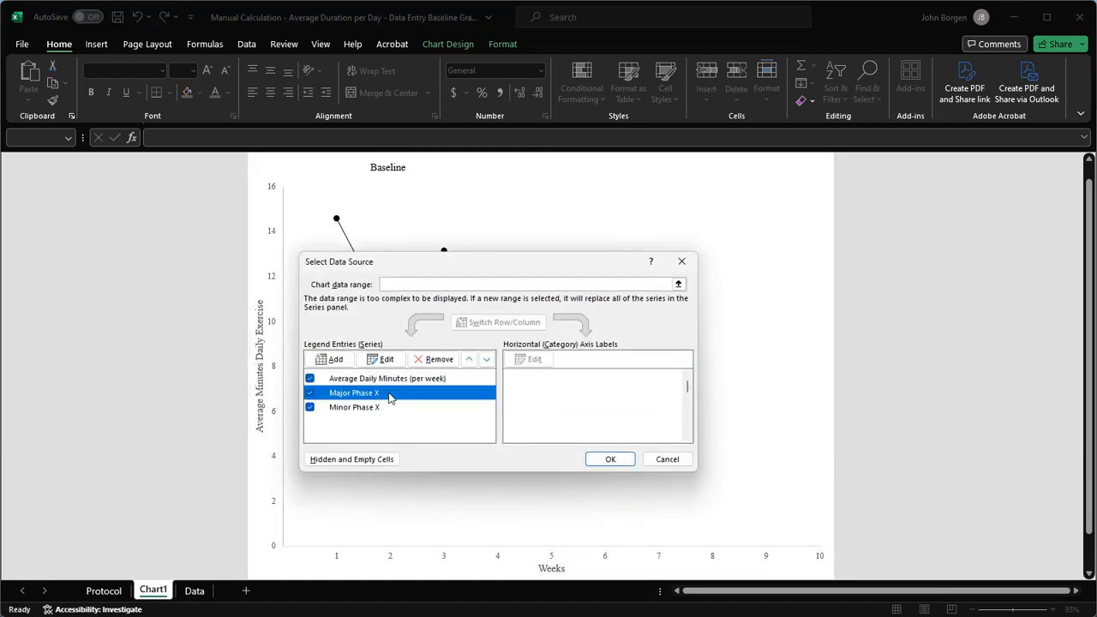
{"action": "left_click", "coordinate": [381, 359]}
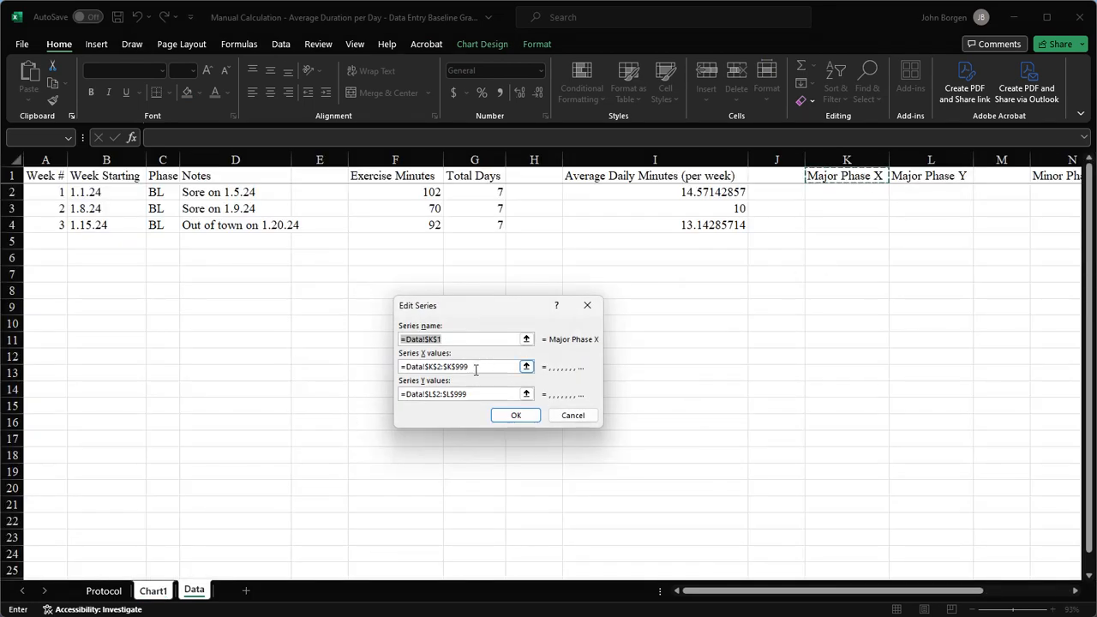
{"action": "left_click", "coordinate": [520, 365]}
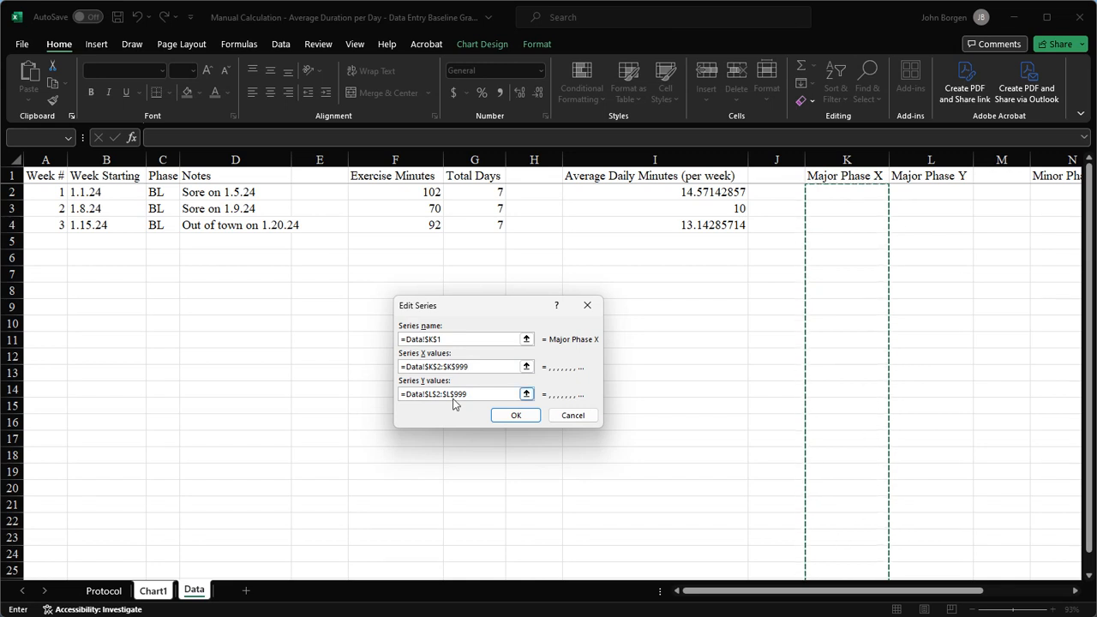
{"action": "left_click", "coordinate": [500, 394]}
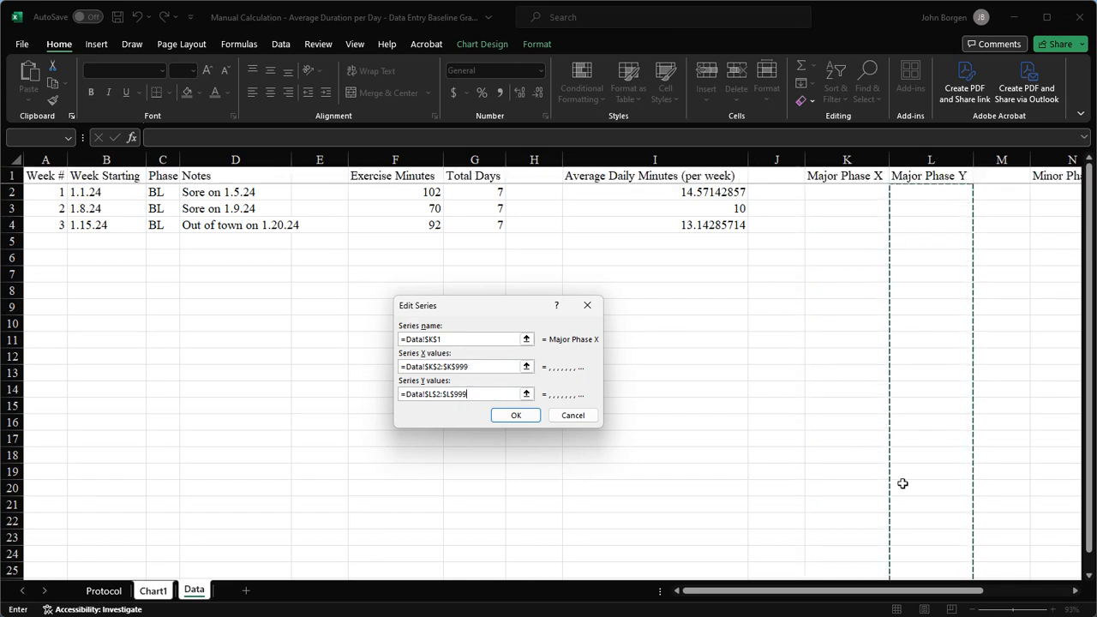
{"action": "left_click", "coordinate": [571, 416]}
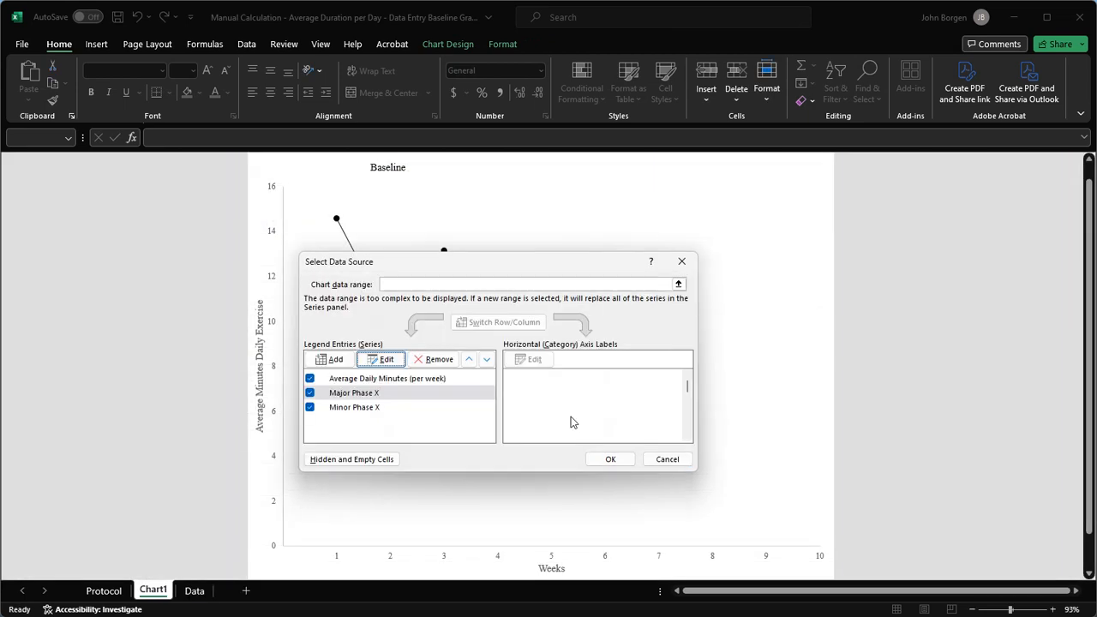
{"action": "left_click", "coordinate": [666, 460]}
{"action": "left_click", "coordinate": [194, 591]}
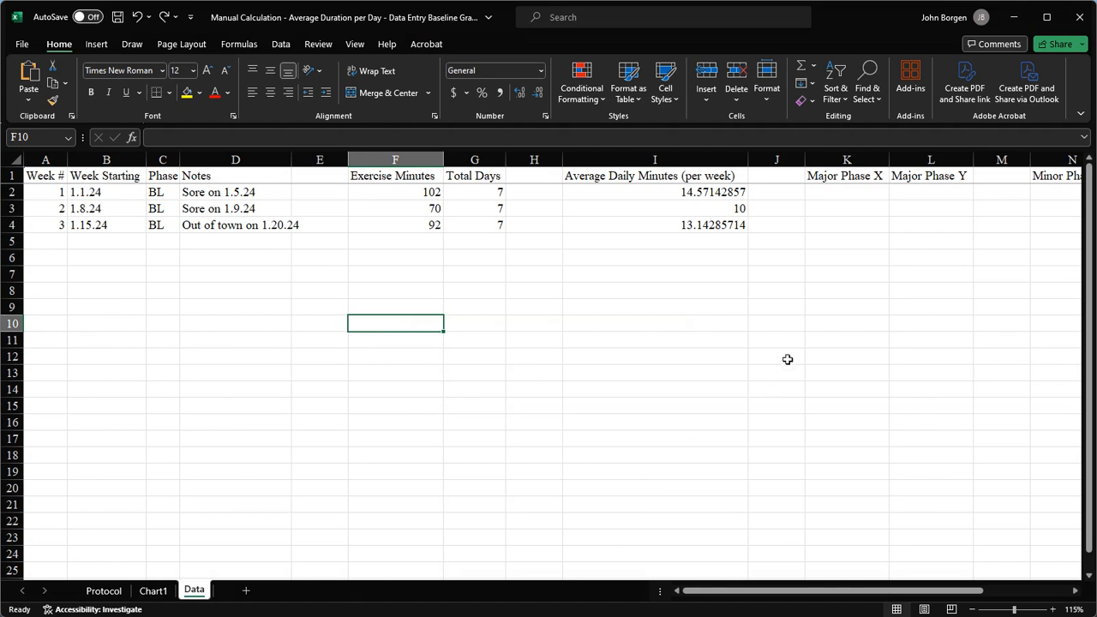
{"action": "left_click", "coordinate": [156, 591]}
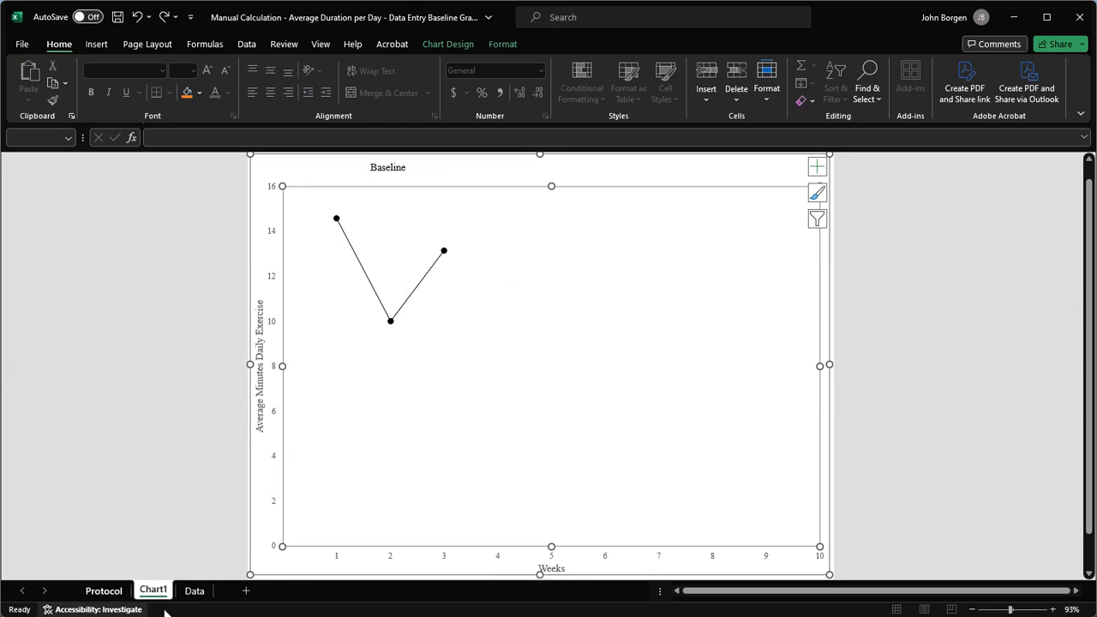
{"action": "left_click", "coordinate": [195, 591]}
Enter the first phase-change point: 3.5 in K4 and 0 in L4.
{"action": "left_click", "coordinate": [854, 228]}
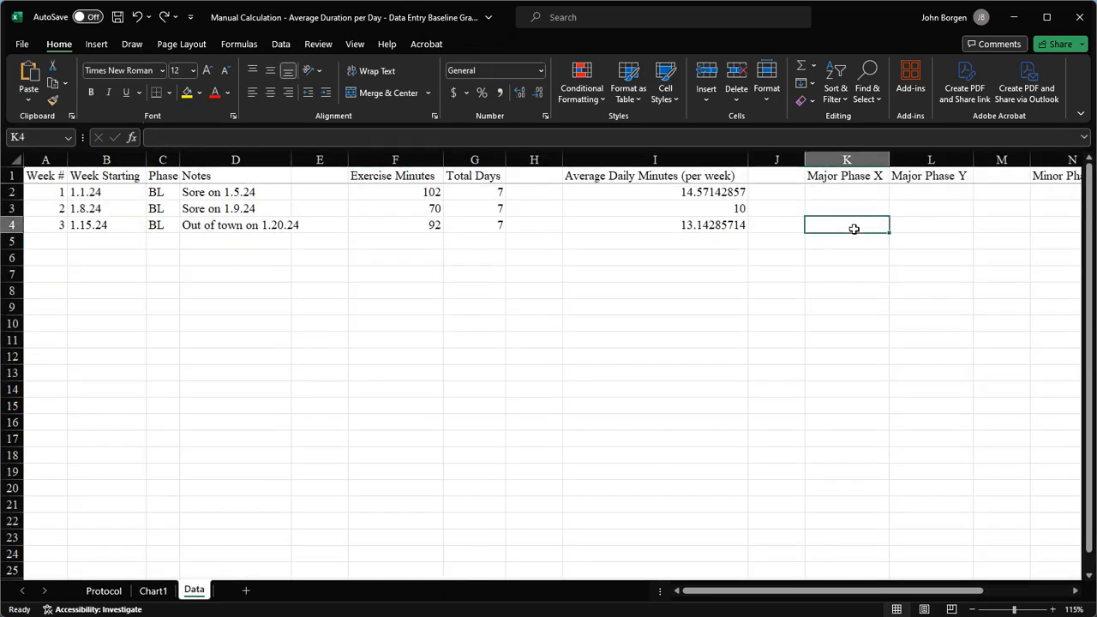
{"action": "type", "text": "3.5"}
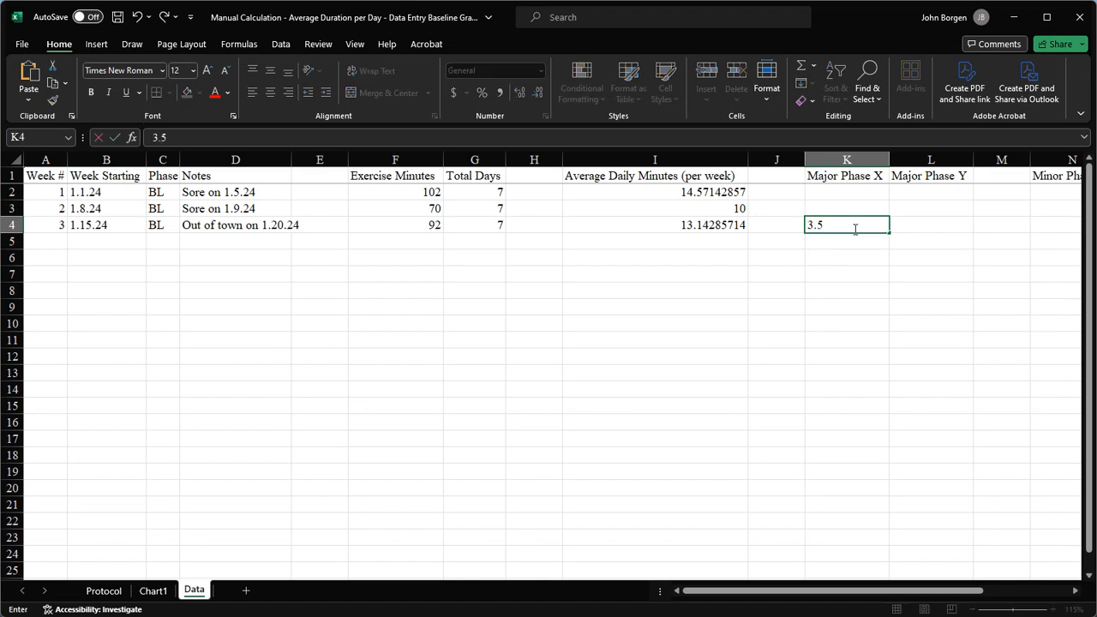
{"action": "key", "text": "Return"}
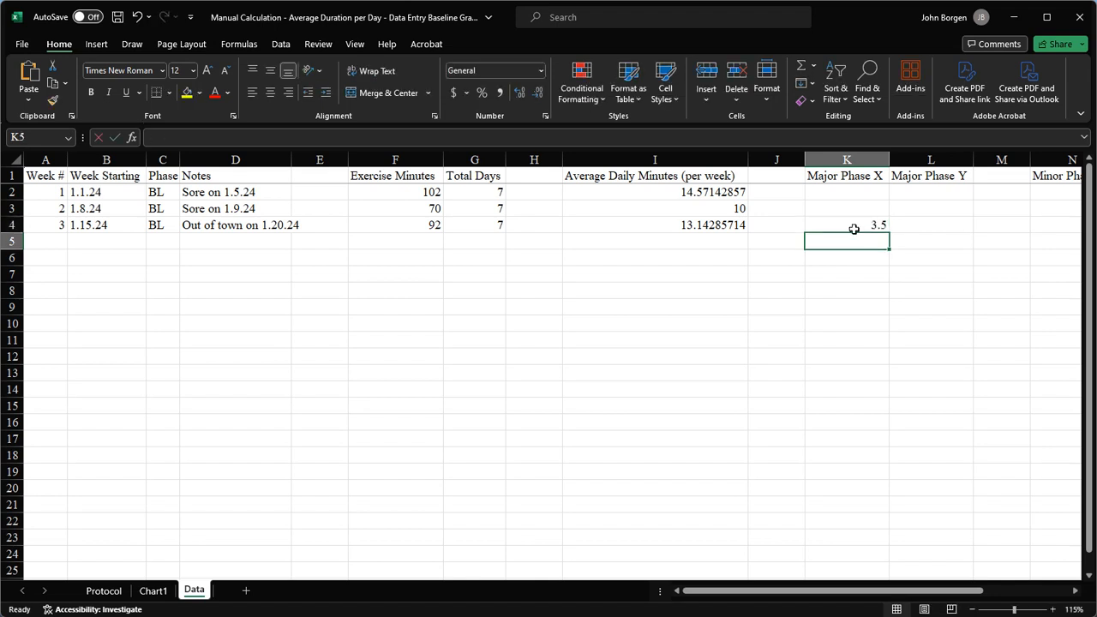
{"action": "key", "text": "Up"}
{"action": "key", "text": "Right"}
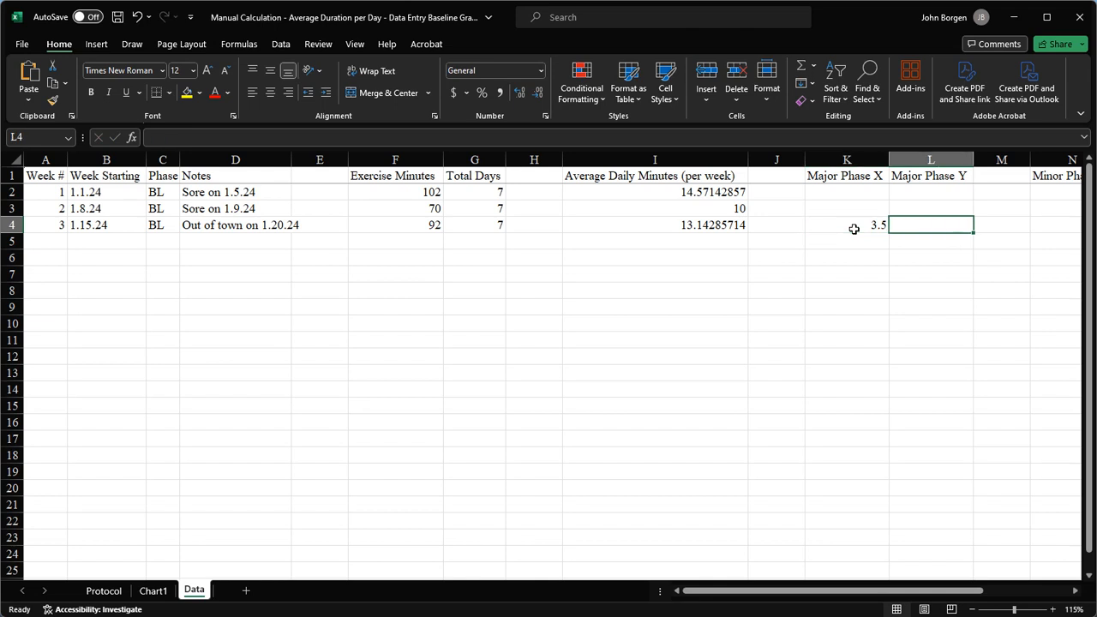
{"action": "type", "text": "0"}
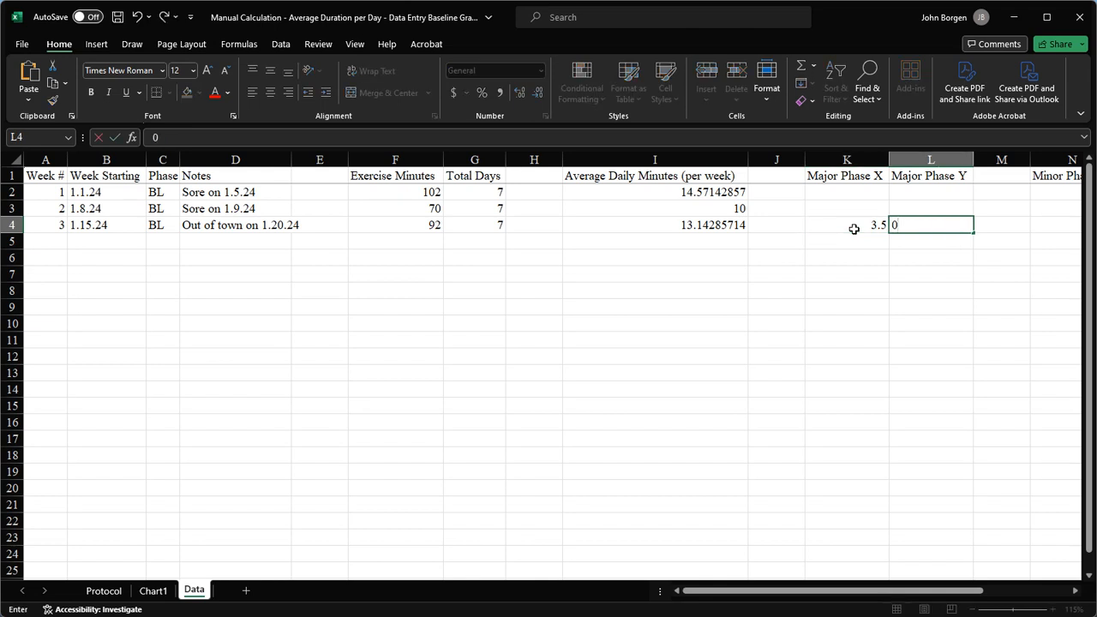
{"action": "key", "text": "Left"}
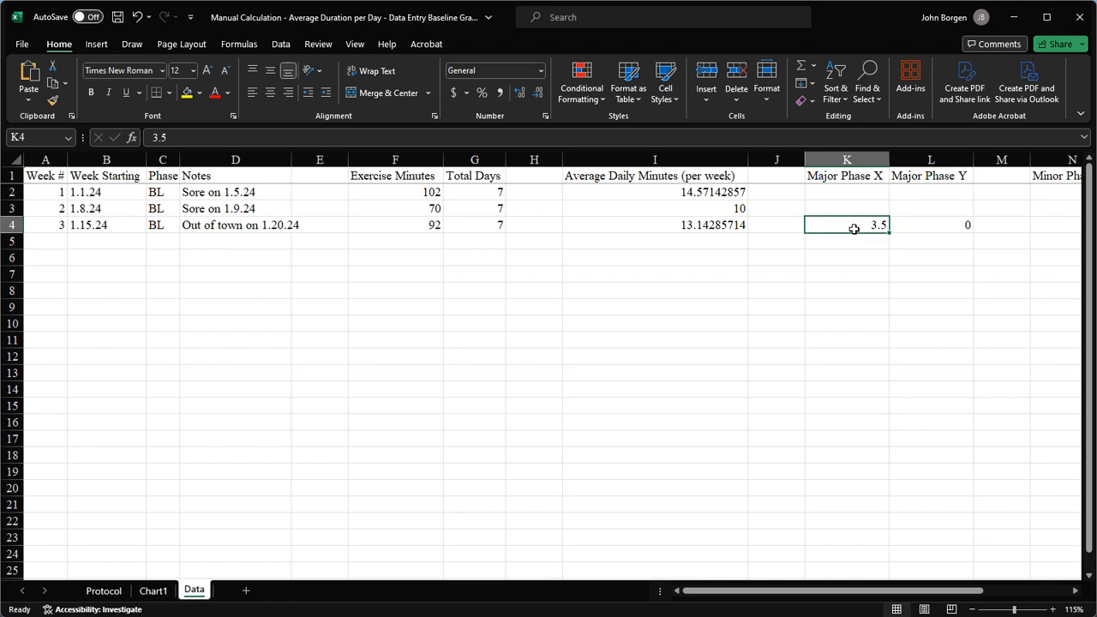
Enter the second point, 3.5 in K5 and 1000 in L5, and view Chart1.
{"action": "key", "text": "Right"}
{"action": "key", "text": "Left"}
{"action": "key", "text": "Down"}
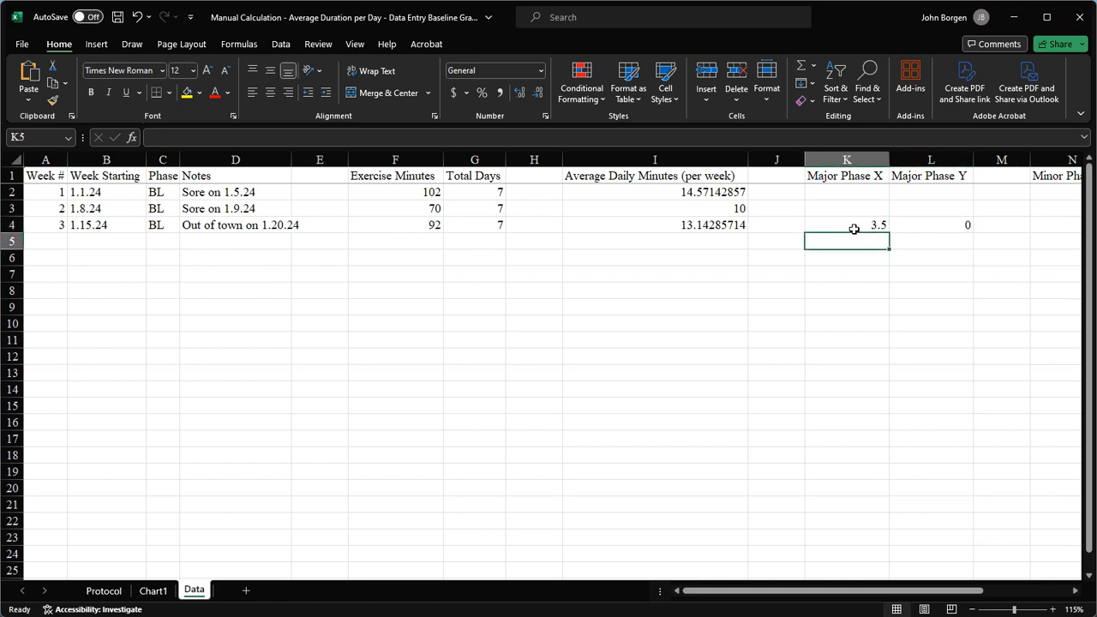
{"action": "type", "text": "3.5"}
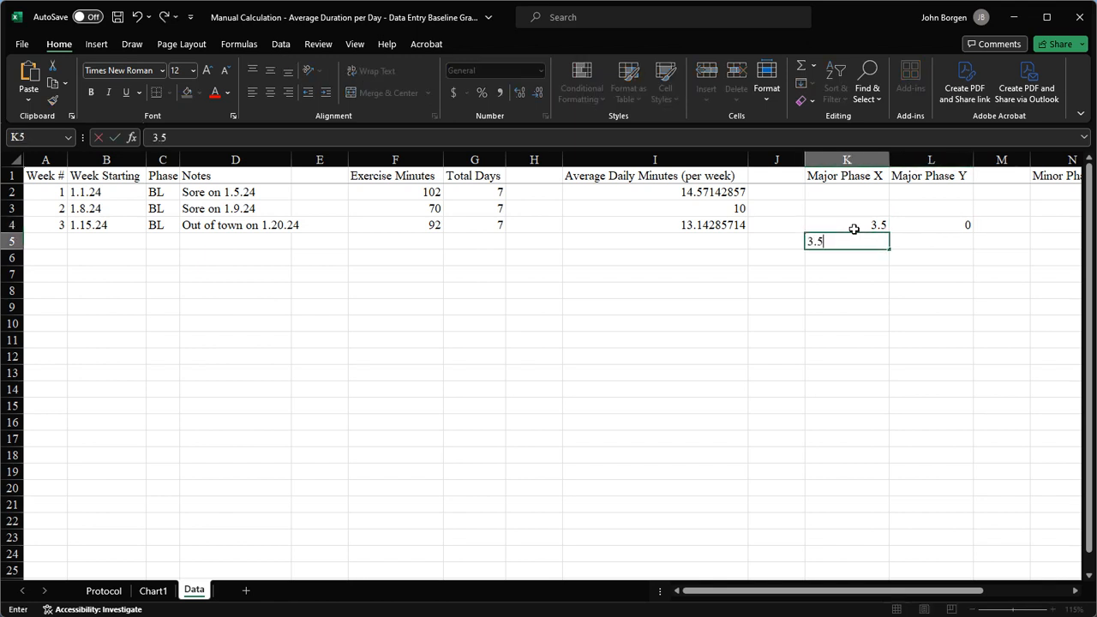
{"action": "key", "text": "Tab"}
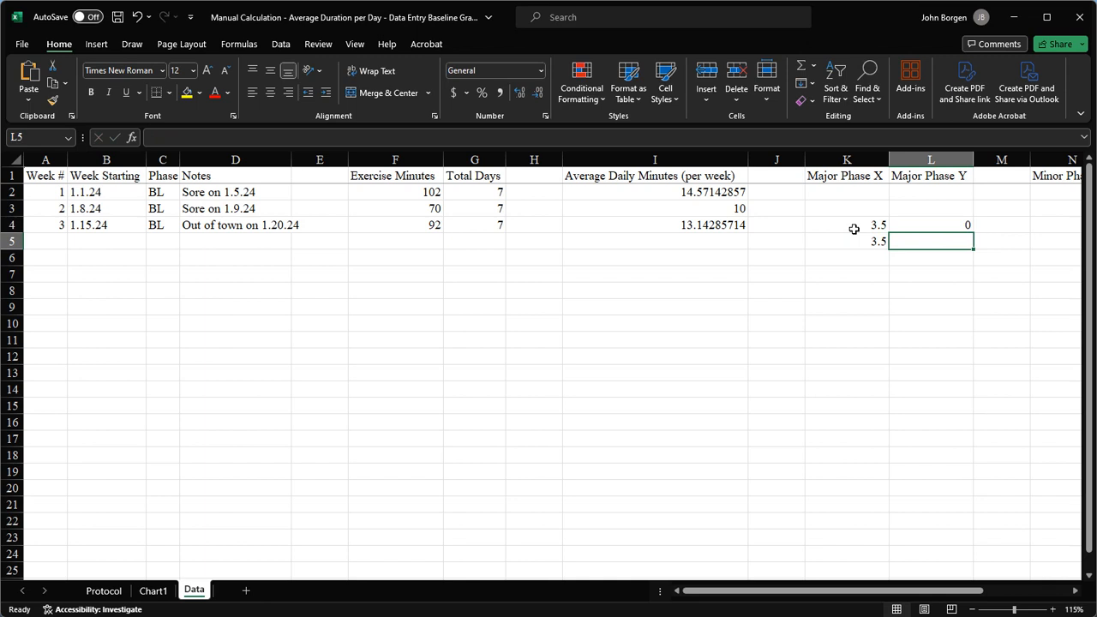
{"action": "type", "text": "1000"}
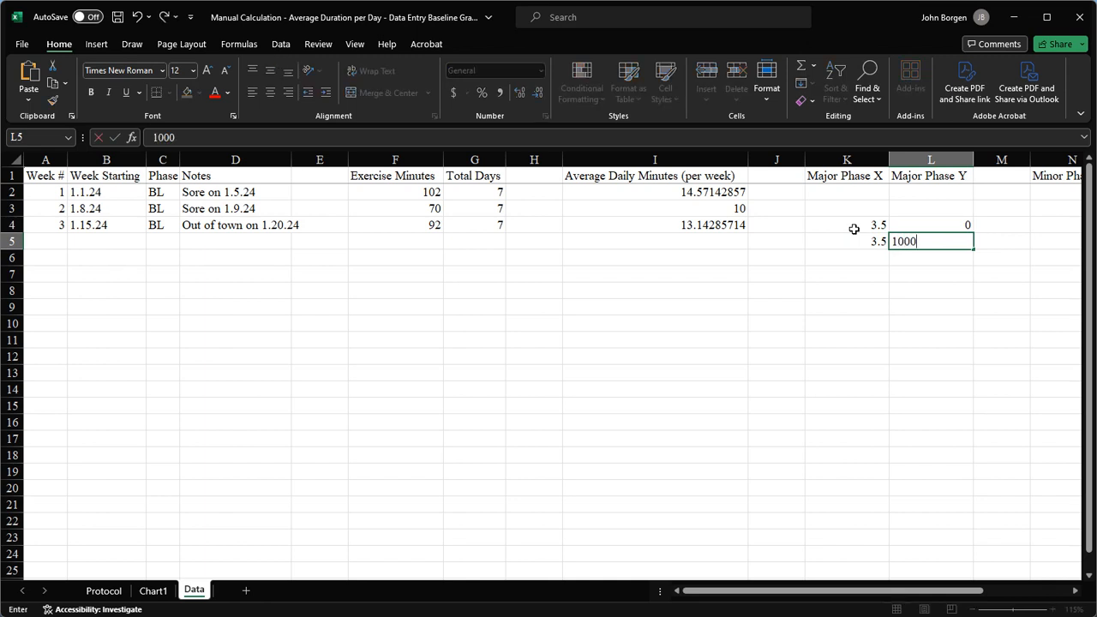
{"action": "left_click", "coordinate": [904, 261]}
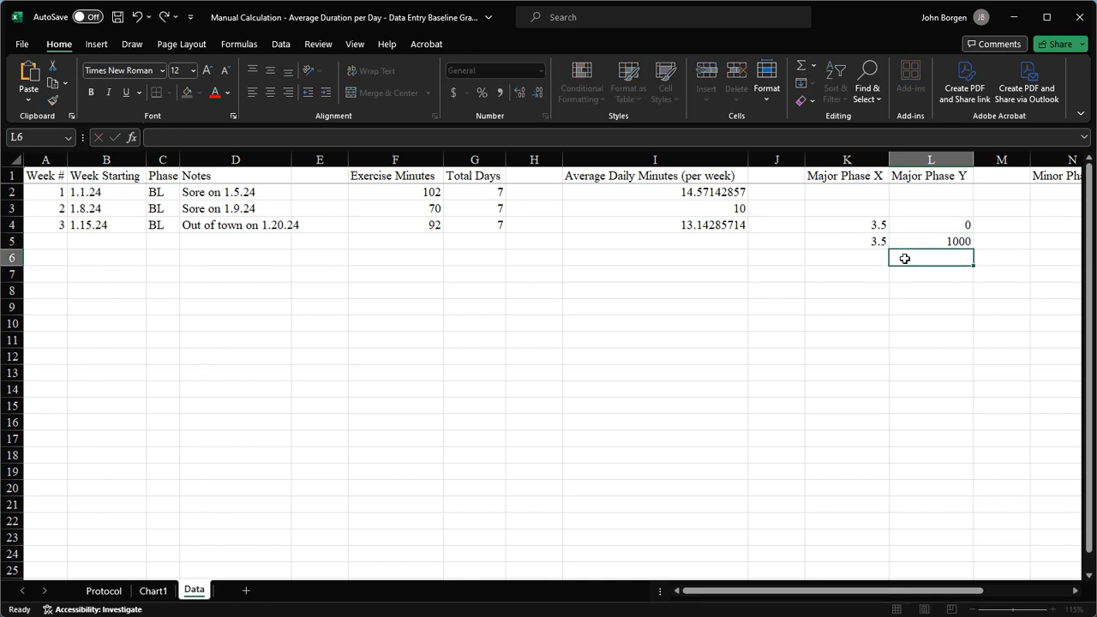
{"action": "left_click", "coordinate": [152, 591]}
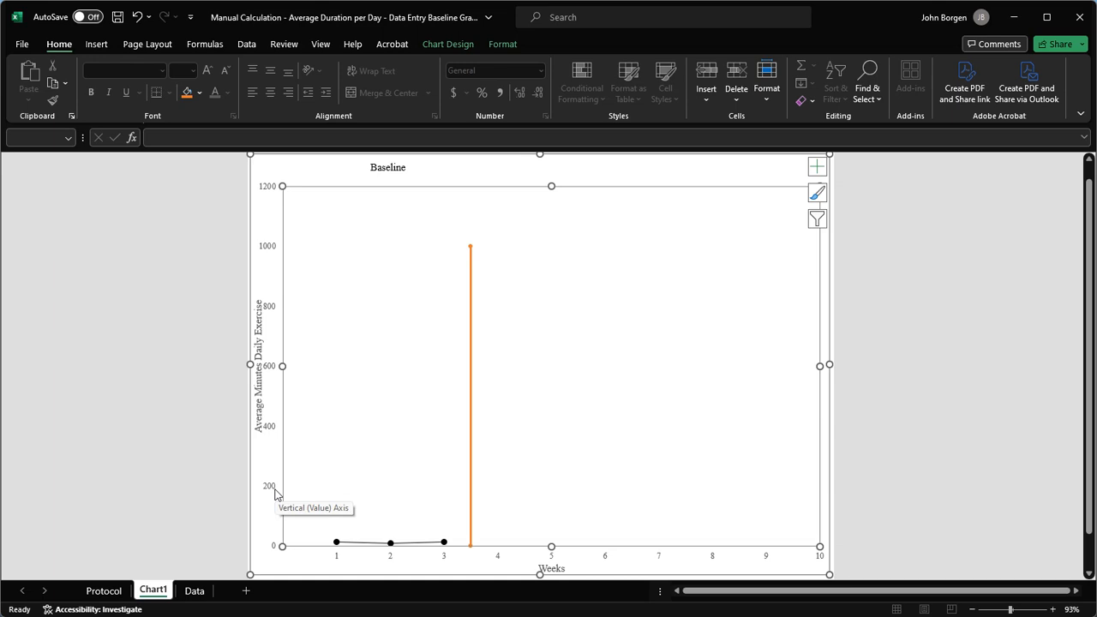
Change the orange phase-change line's outline colour to Automatic black, accepting the formatting warning.
{"action": "left_click", "coordinate": [472, 504]}
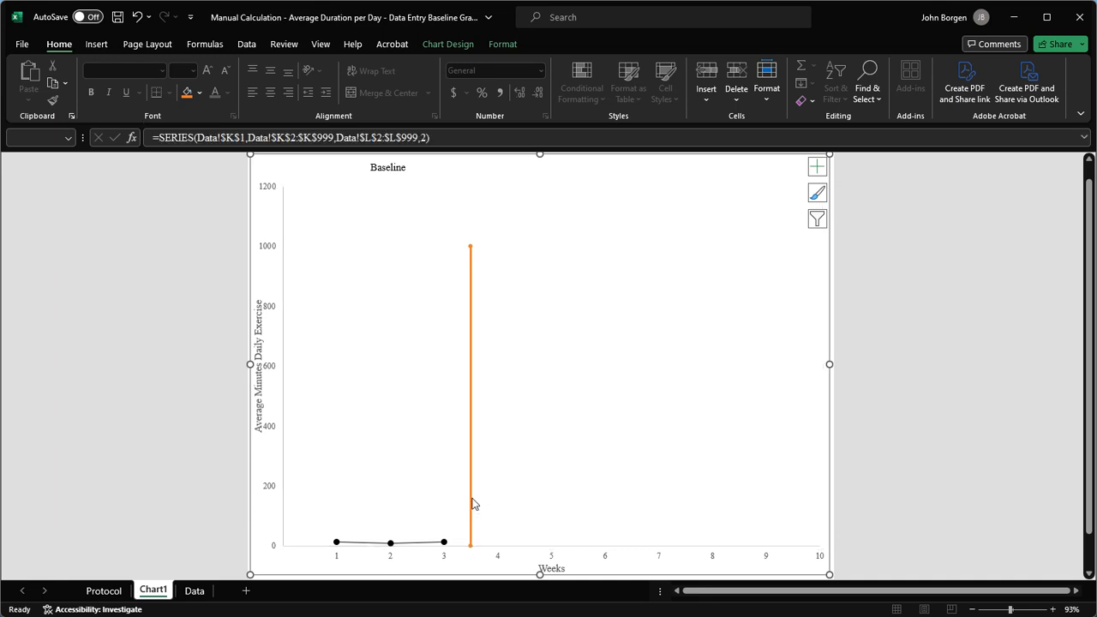
{"action": "right_click", "coordinate": [472, 504]}
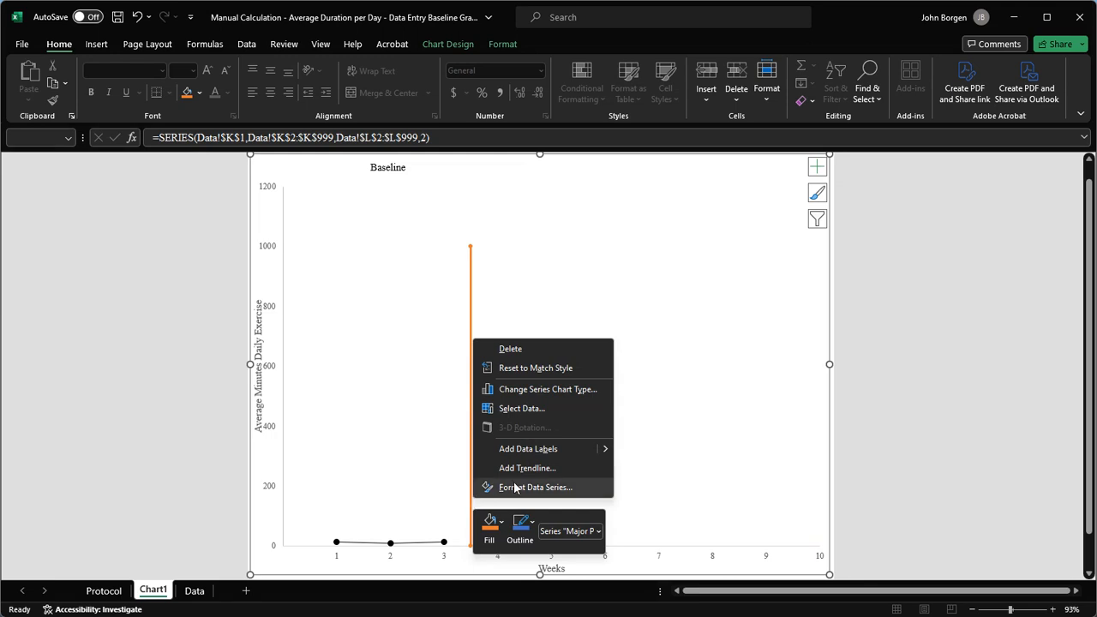
{"action": "left_click", "coordinate": [526, 527]}
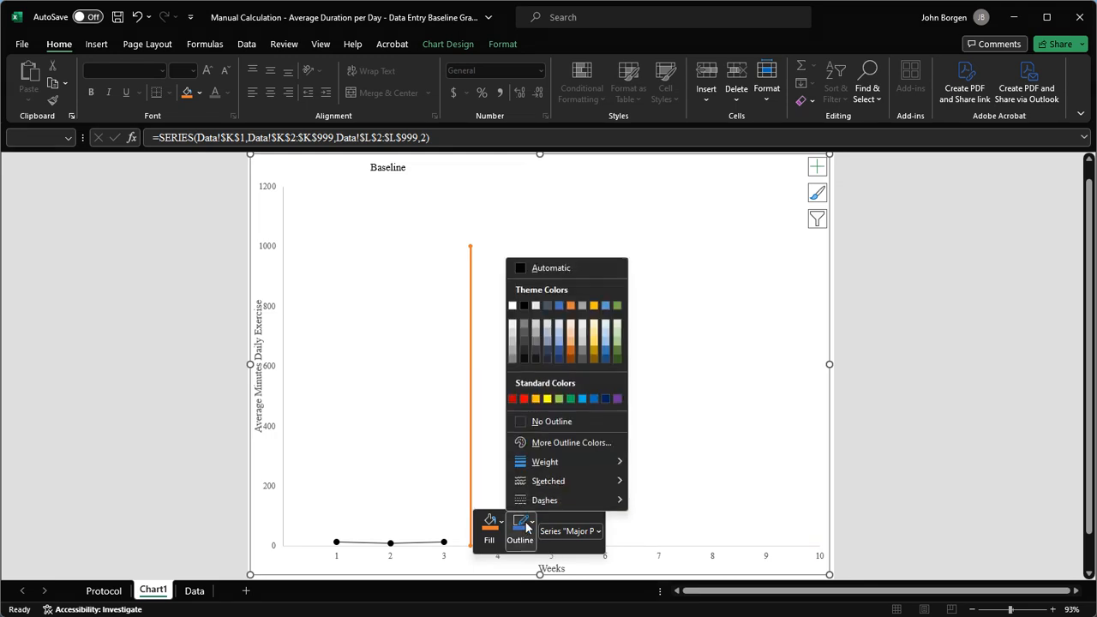
{"action": "left_click", "coordinate": [546, 268]}
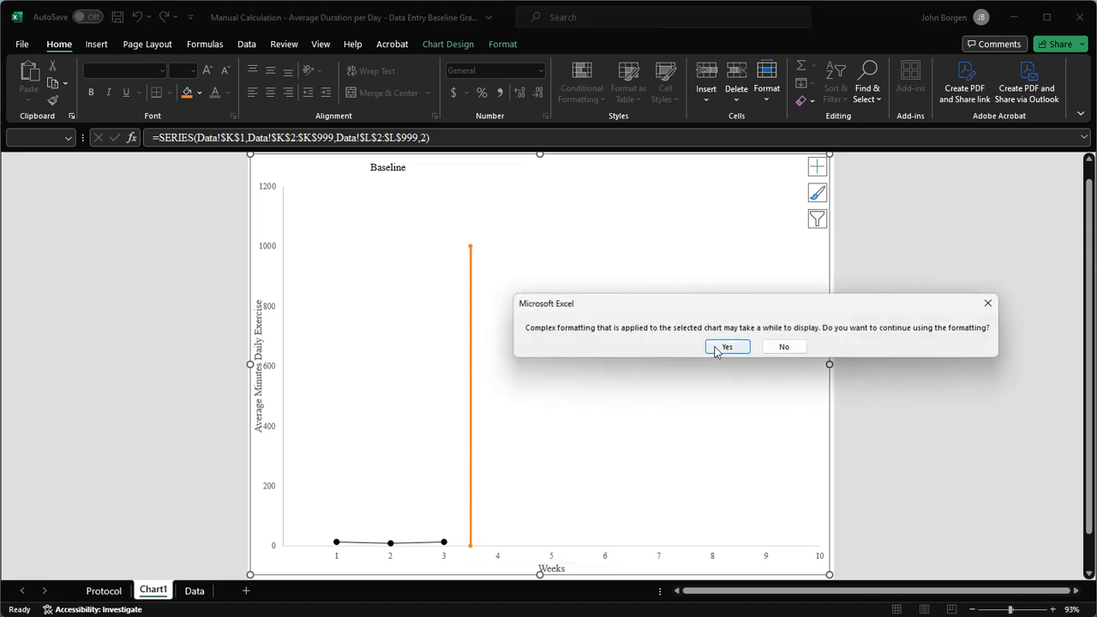
{"action": "left_click", "coordinate": [716, 348]}
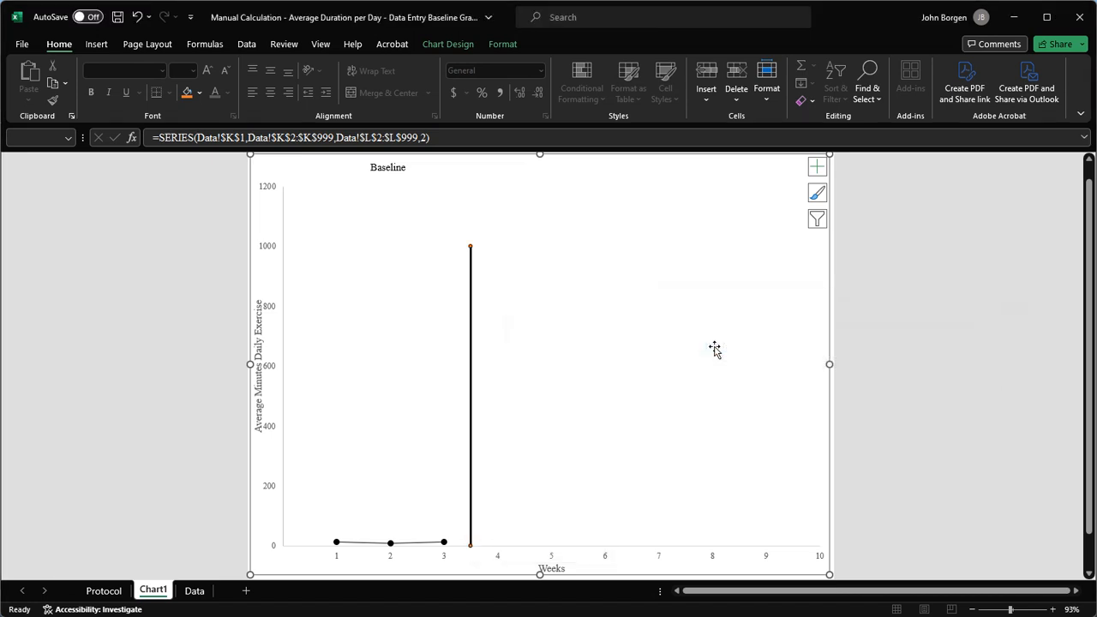
Set the vertical phase-change line's outline weight to ¾ pt.
{"action": "right_click", "coordinate": [472, 479]}
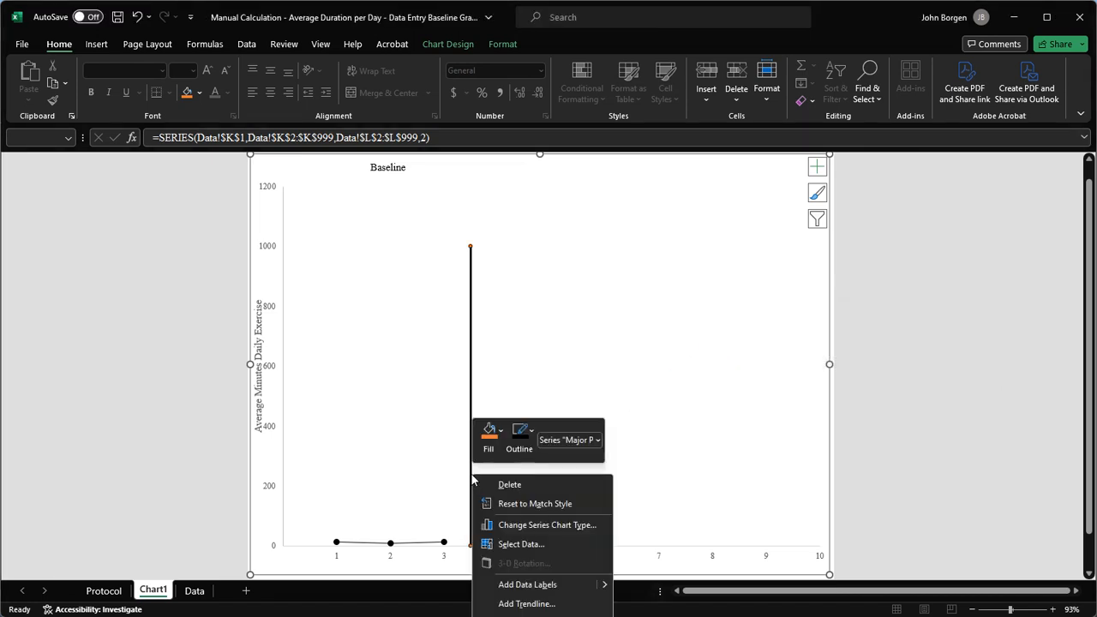
{"action": "left_click", "coordinate": [526, 444]}
{"action": "mouse_move", "coordinate": [565, 371]}
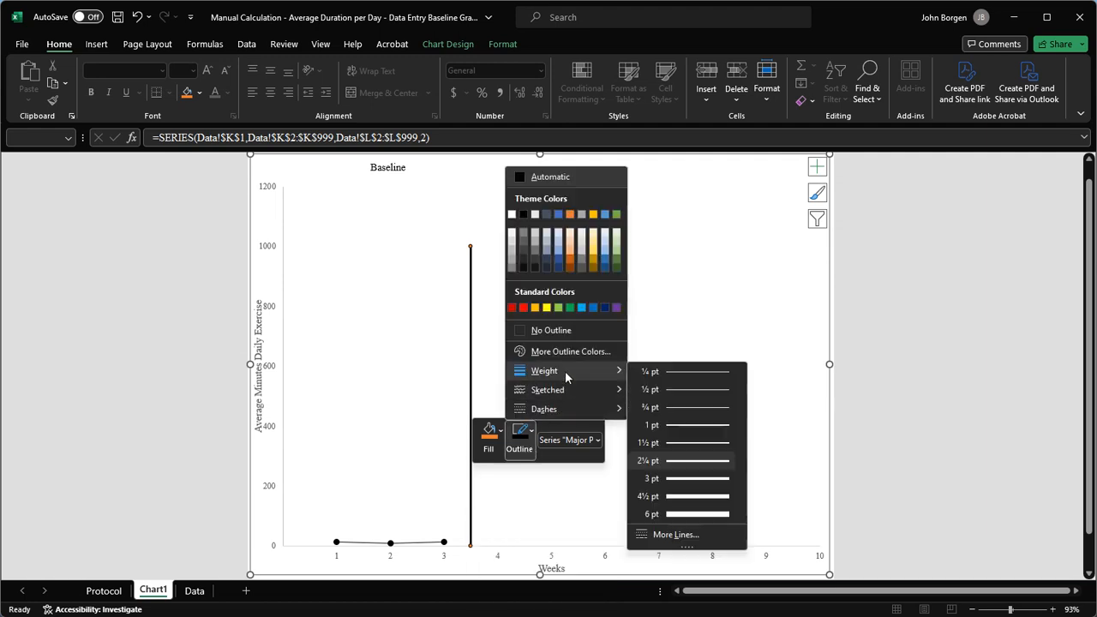
{"action": "left_click", "coordinate": [674, 415]}
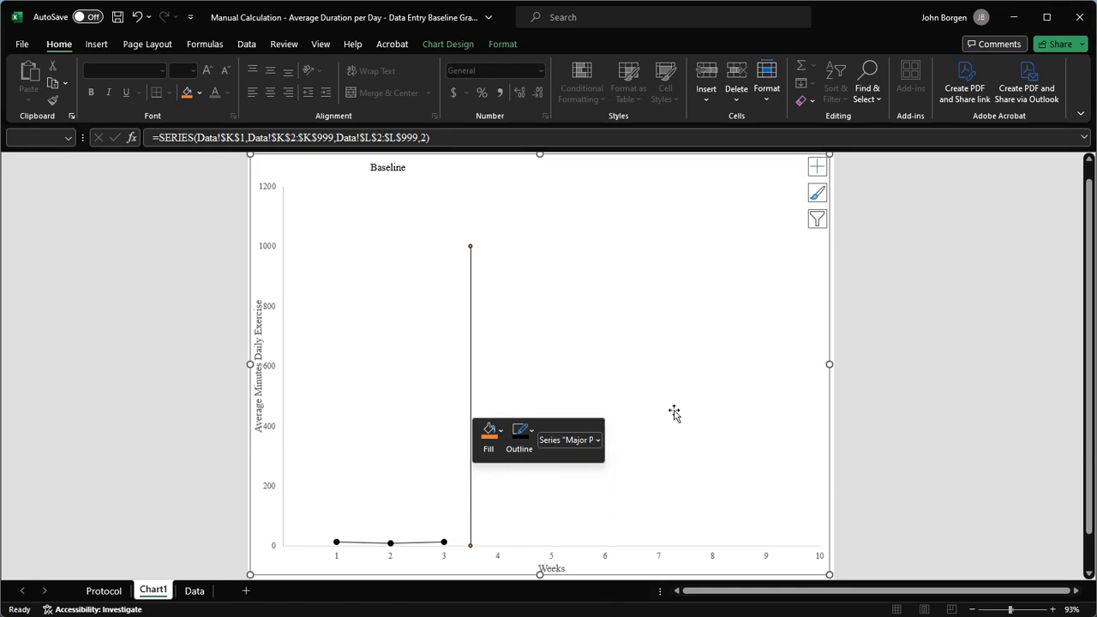
{"action": "right_click", "coordinate": [470, 490]}
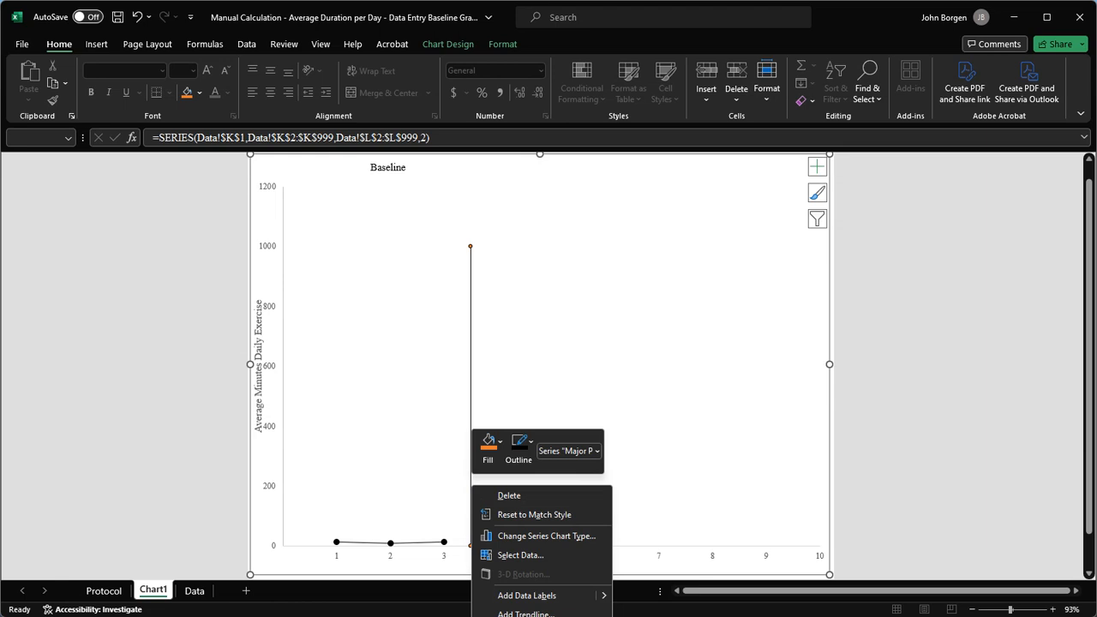
Set the phase line's markers to None in Format Data Series, then select the vertical axis.
{"action": "left_click", "coordinate": [532, 614]}
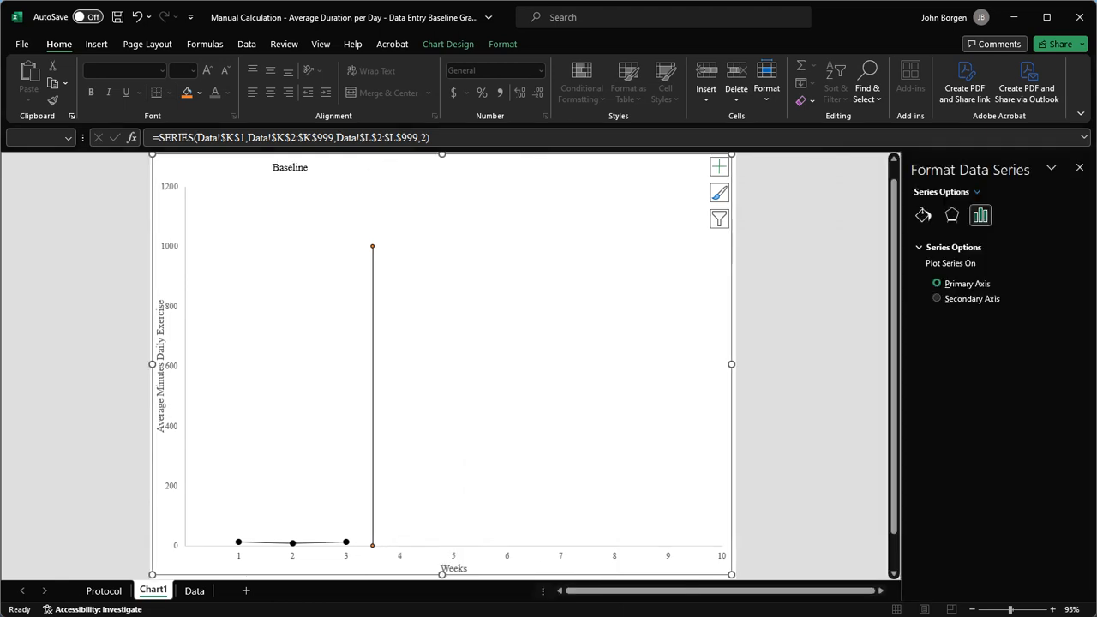
{"action": "left_click", "coordinate": [922, 217]}
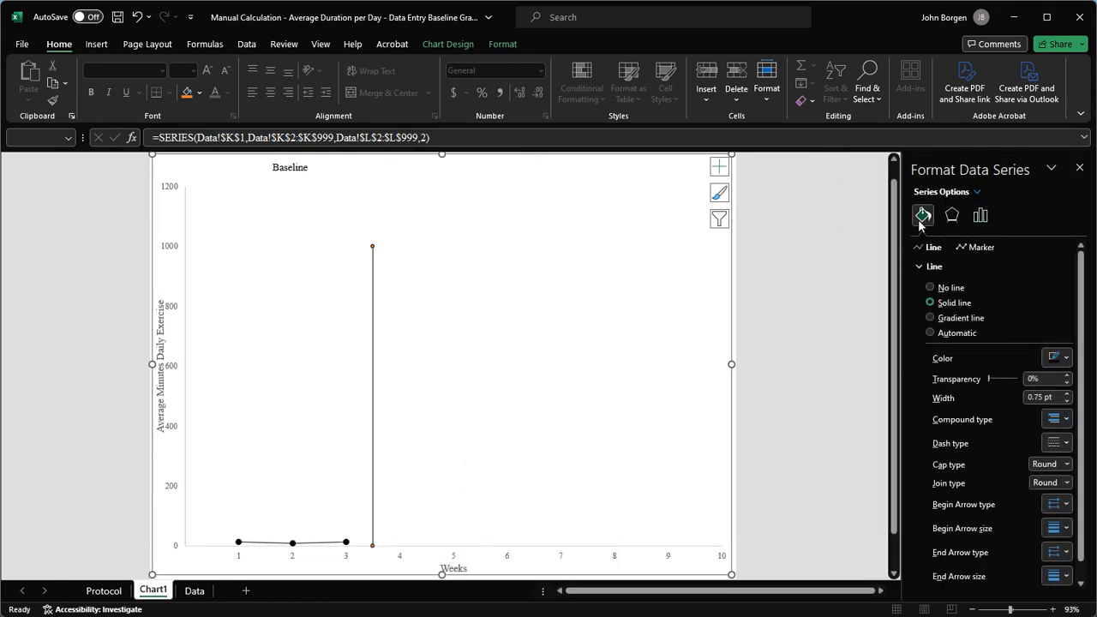
{"action": "left_click", "coordinate": [976, 247]}
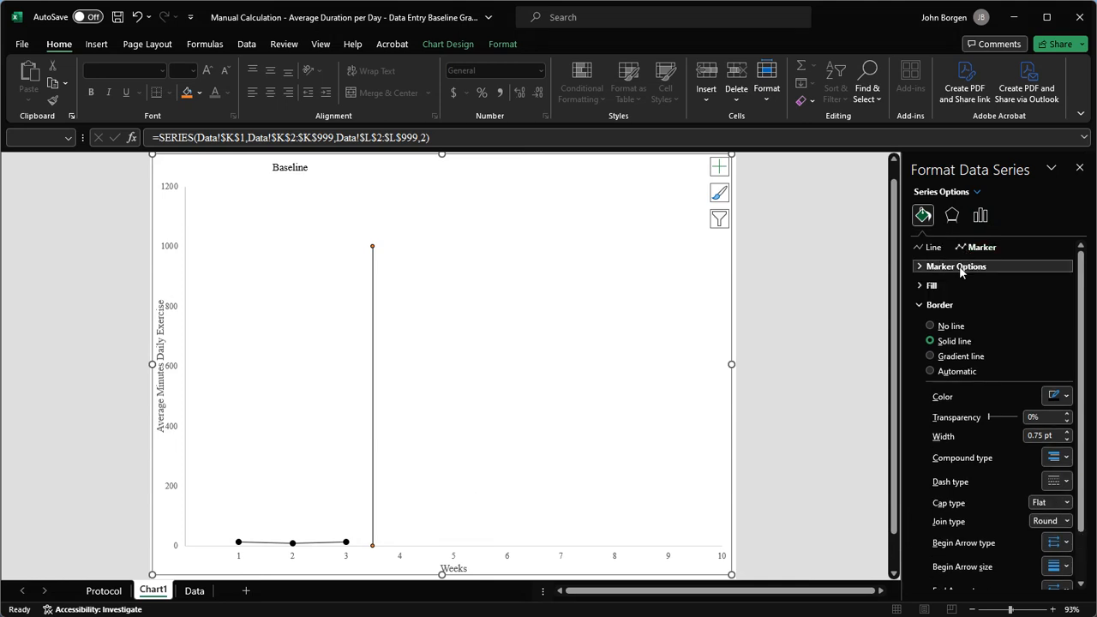
{"action": "left_click", "coordinate": [959, 266]}
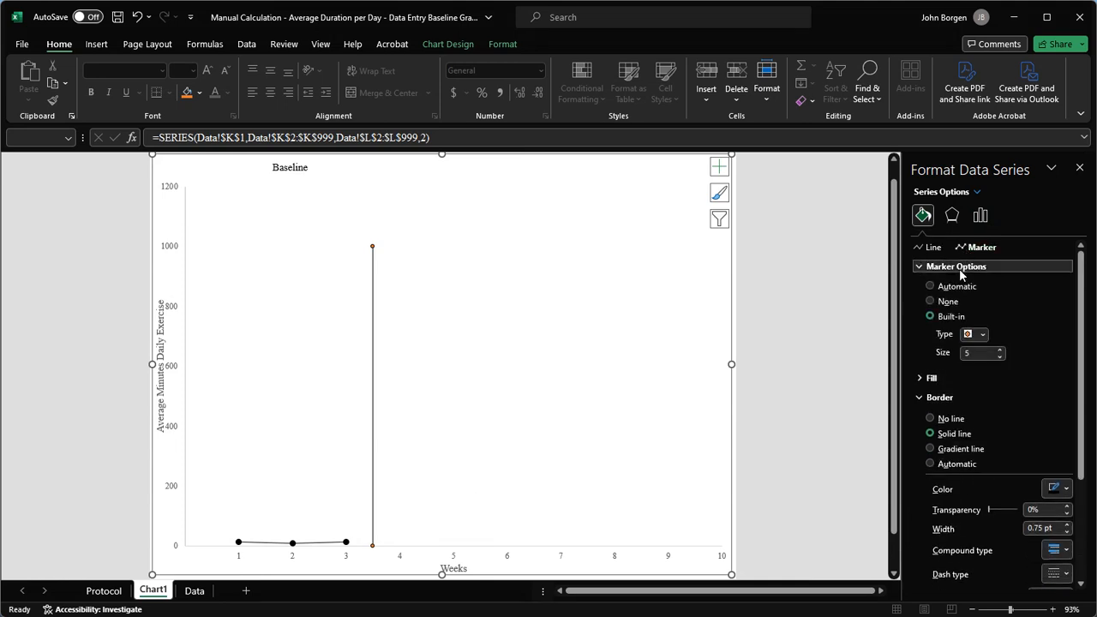
{"action": "left_click", "coordinate": [946, 301]}
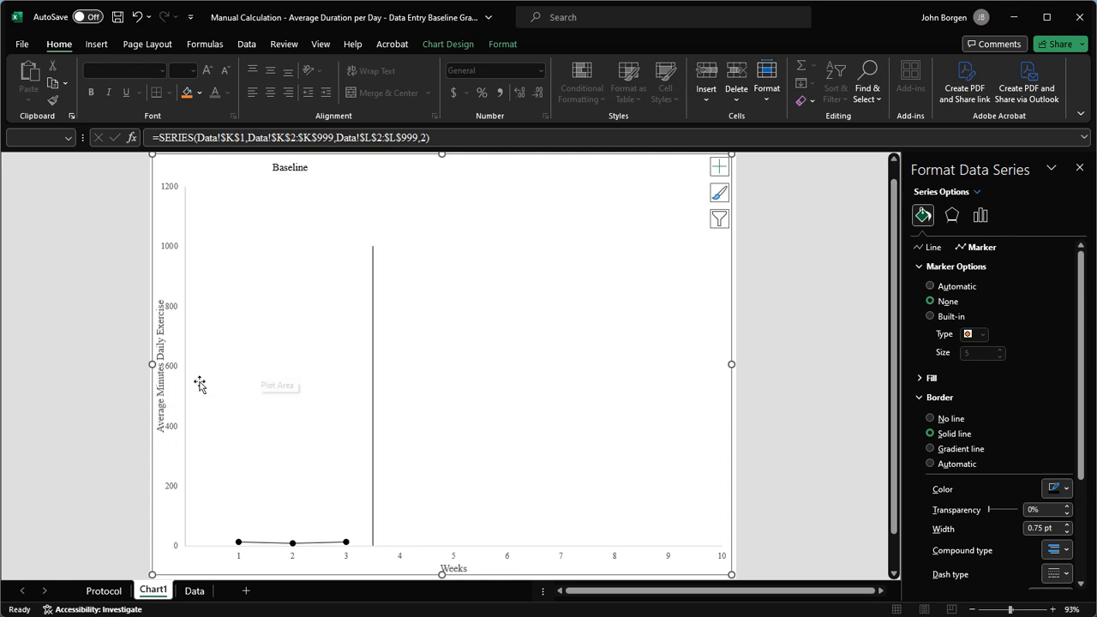
{"action": "left_click", "coordinate": [174, 371]}
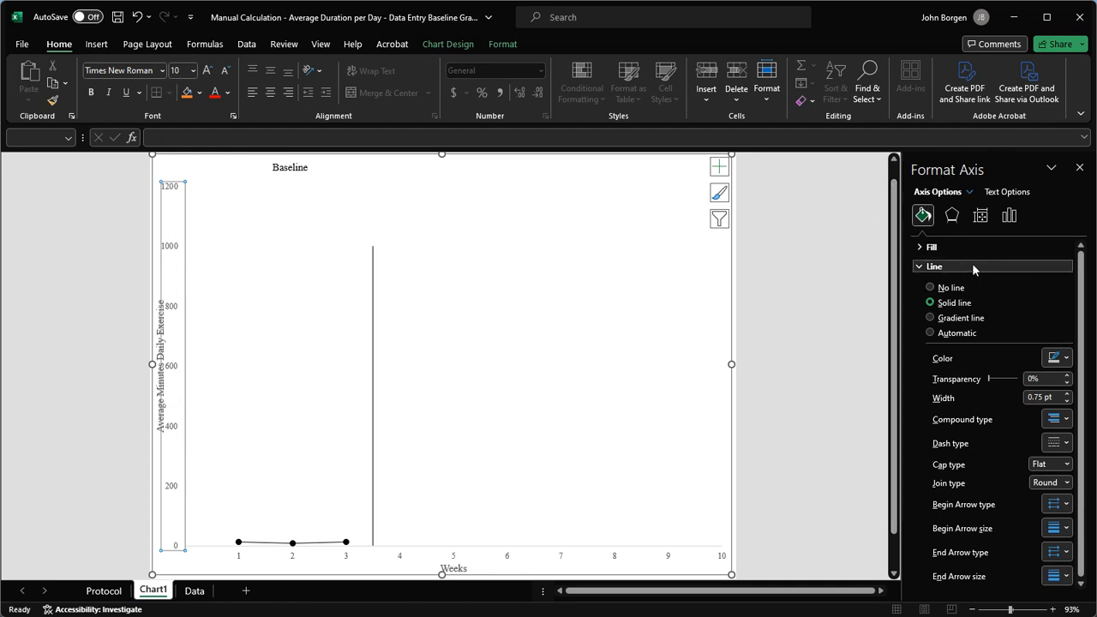
Try vertical axis maximums of 20, 60 and then 75 in the axis bounds.
{"action": "left_click", "coordinate": [1009, 216]}
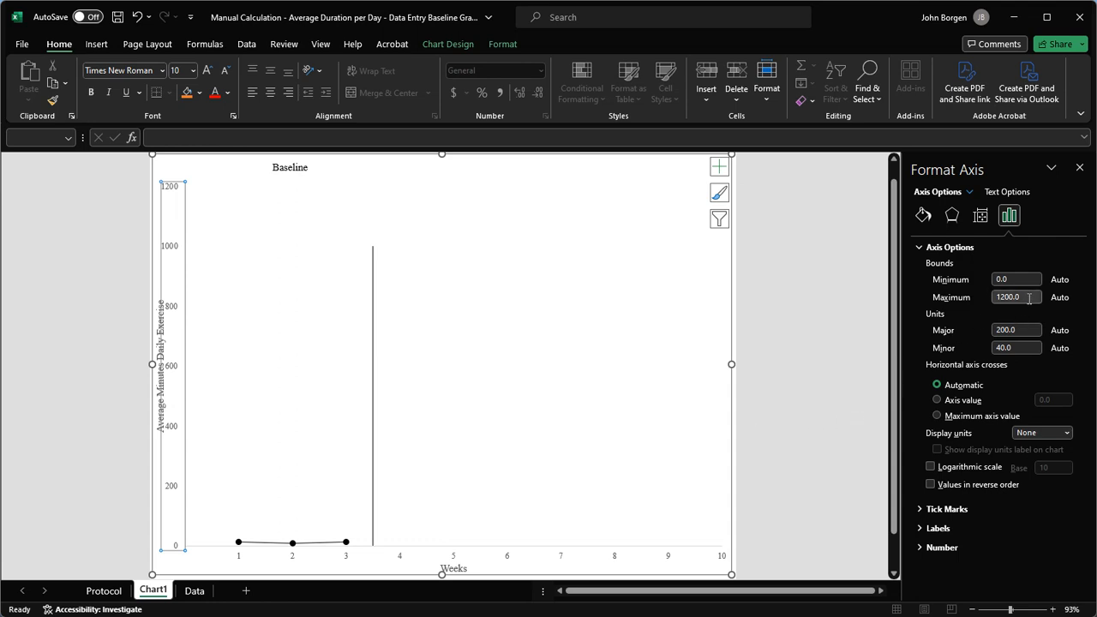
{"action": "left_click_drag", "start_coordinate": [1029, 297], "coordinate": [963, 297]}
{"action": "type", "text": "20"}
{"action": "key", "text": "Tab"}
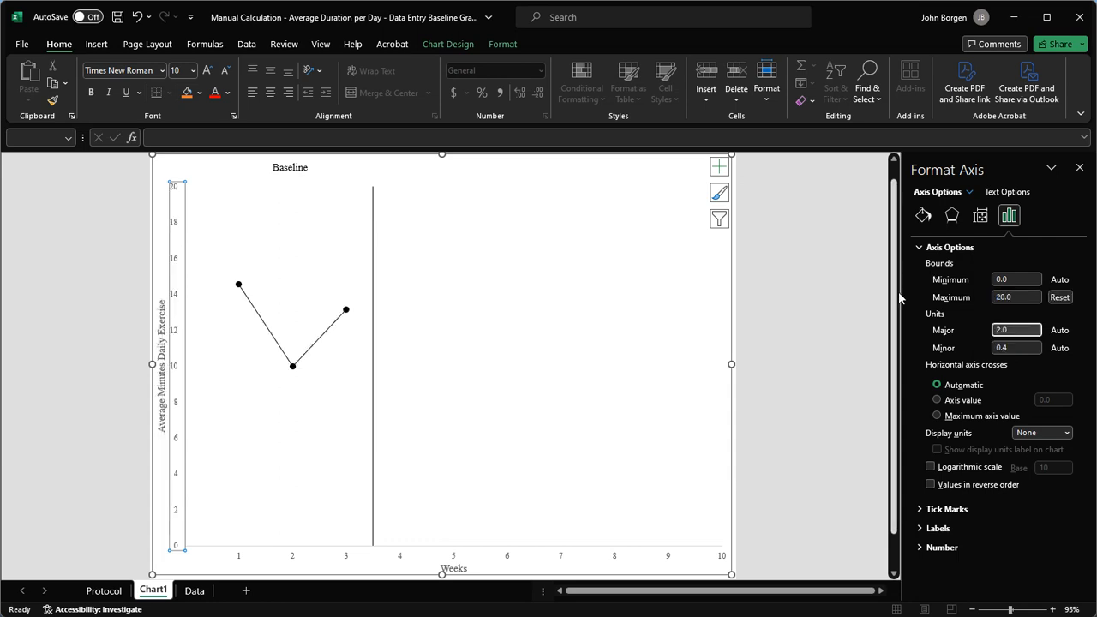
{"action": "left_click", "coordinate": [1017, 296]}
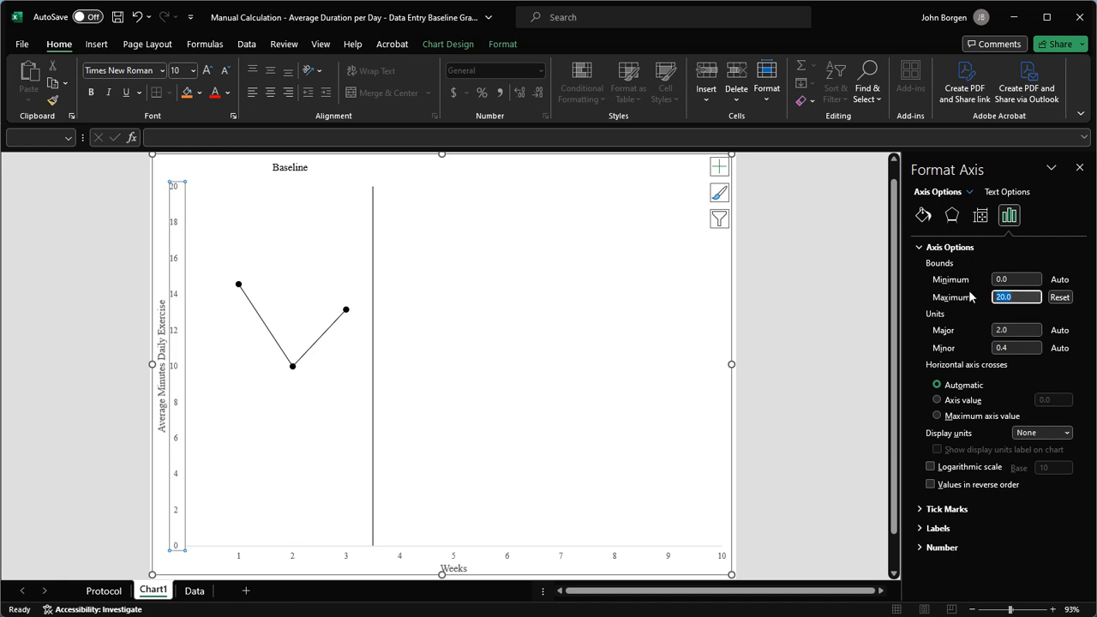
{"action": "type", "text": "60"}
{"action": "key", "text": "Tab"}
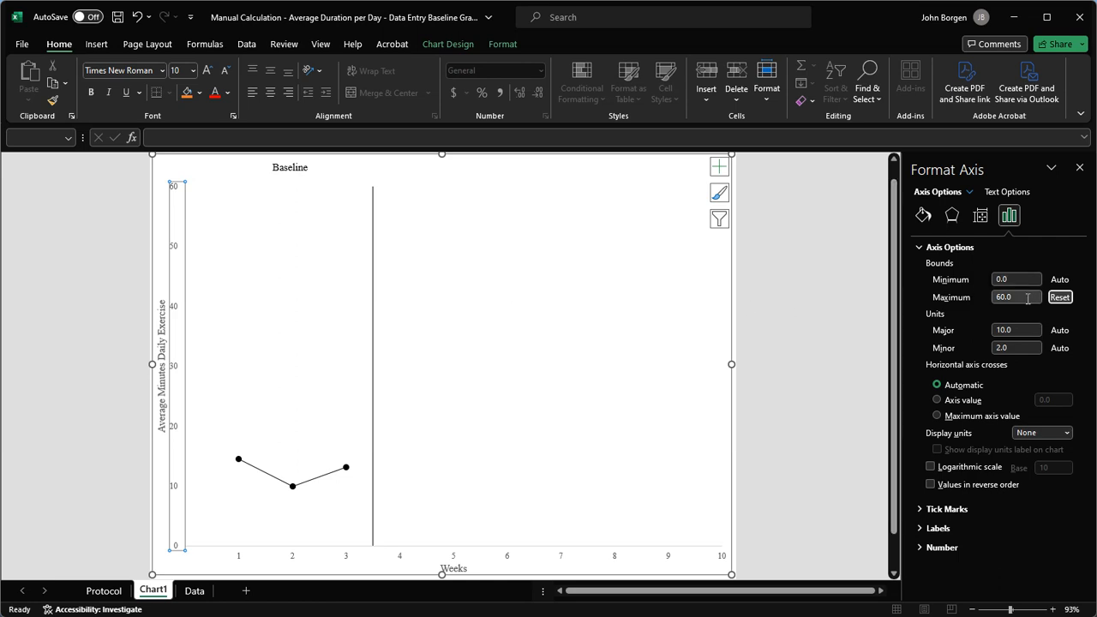
{"action": "left_click", "coordinate": [923, 297]}
{"action": "type", "text": "75"}
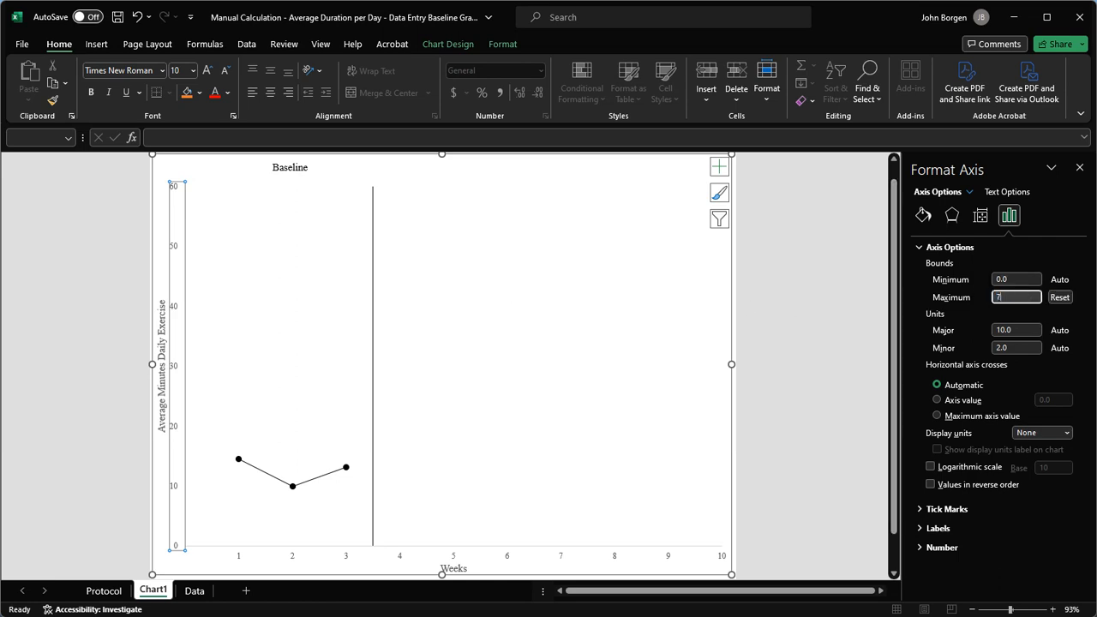
{"action": "key", "text": "Tab"}
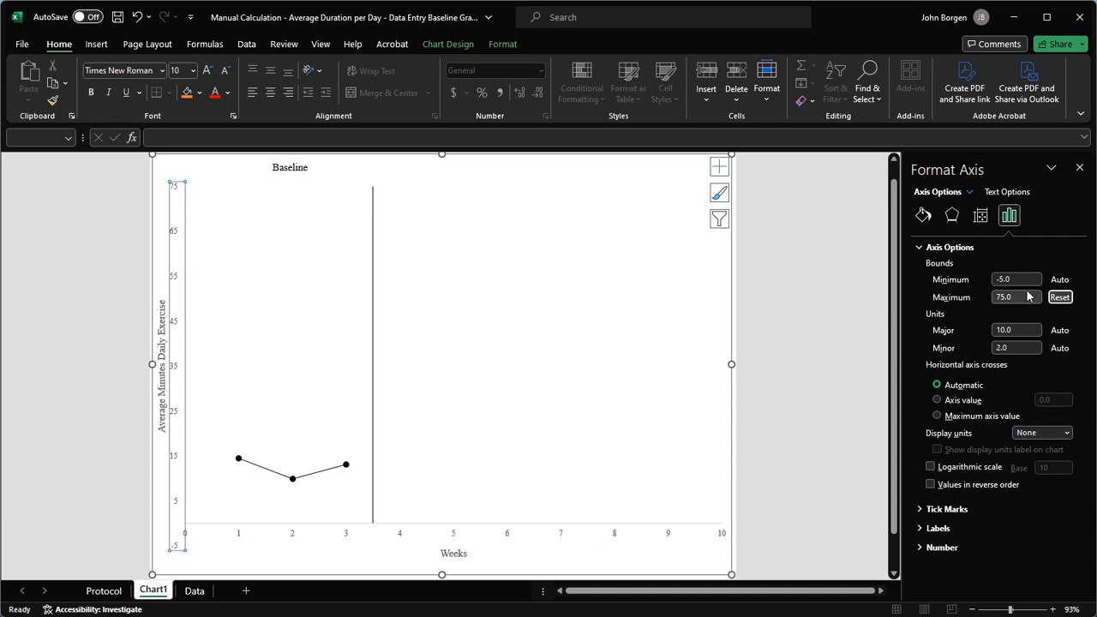
Settle the axis at maximum 60 with the major unit reset to Auto (10).
{"action": "left_click", "coordinate": [1025, 330]}
{"action": "left_click_drag", "start_coordinate": [1024, 330], "coordinate": [912, 330]}
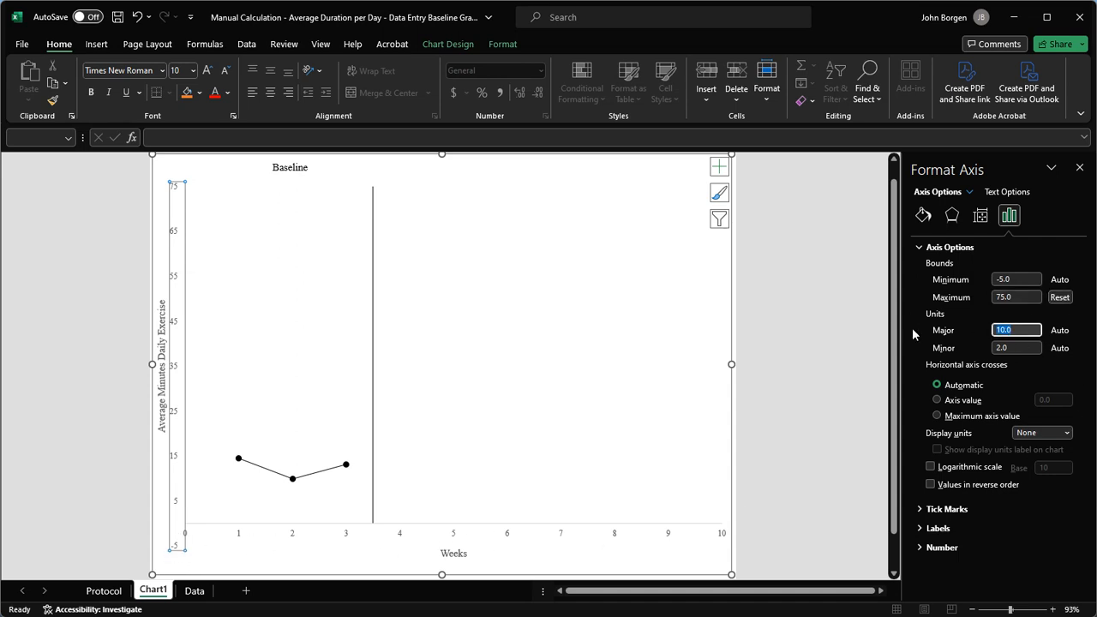
{"action": "type", "text": "15"}
{"action": "key", "text": "Tab"}
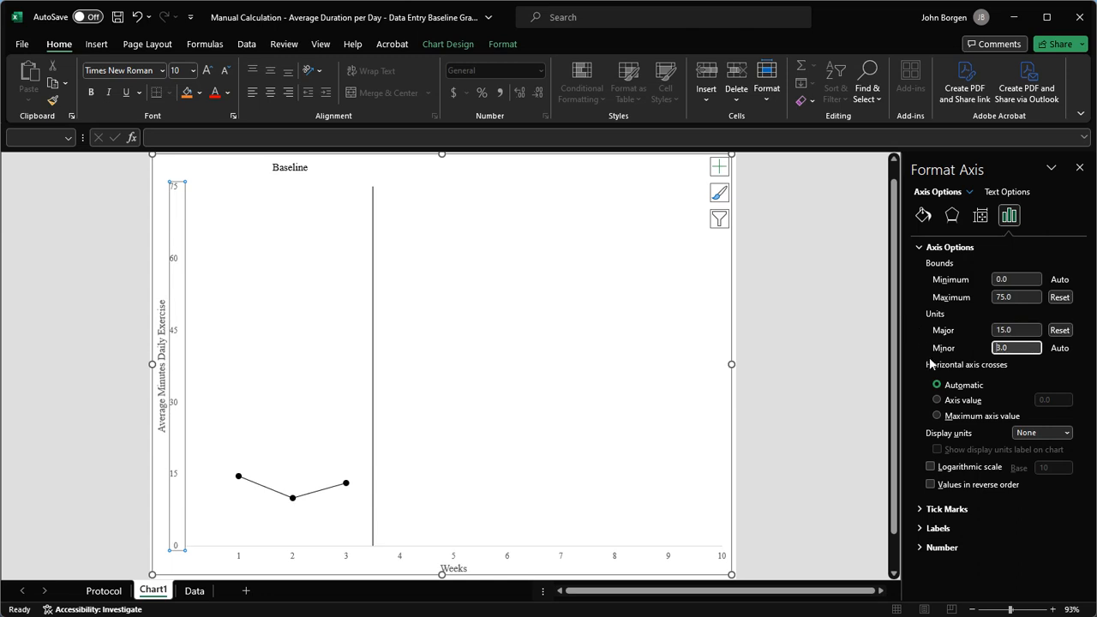
{"action": "key", "text": "shift+Tab"}
{"action": "key", "text": "shift+Tab"}
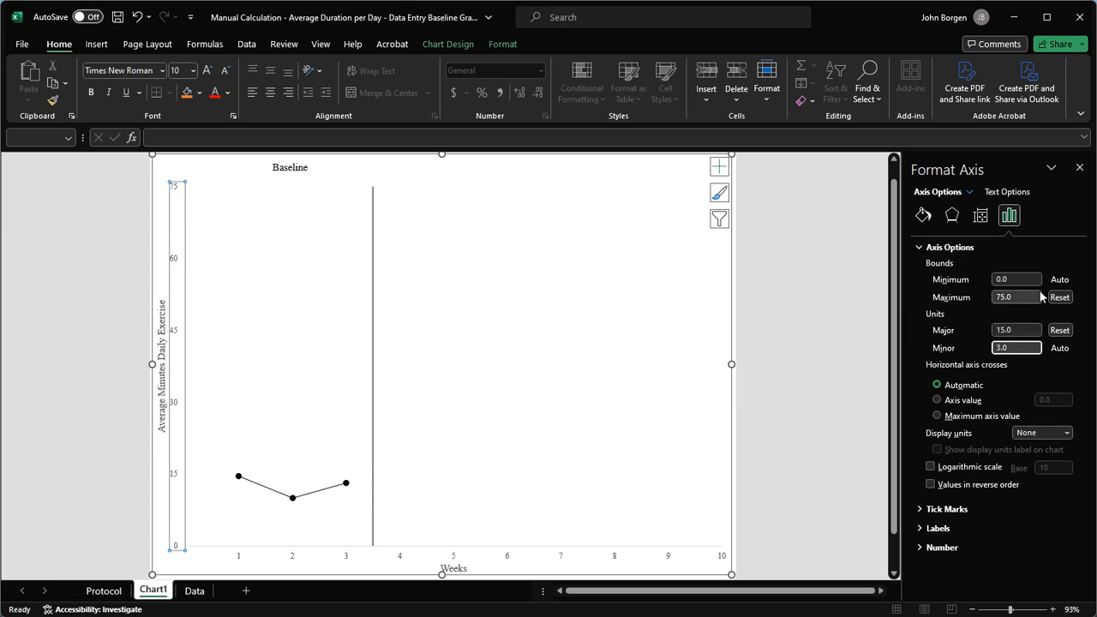
{"action": "type", "text": "60"}
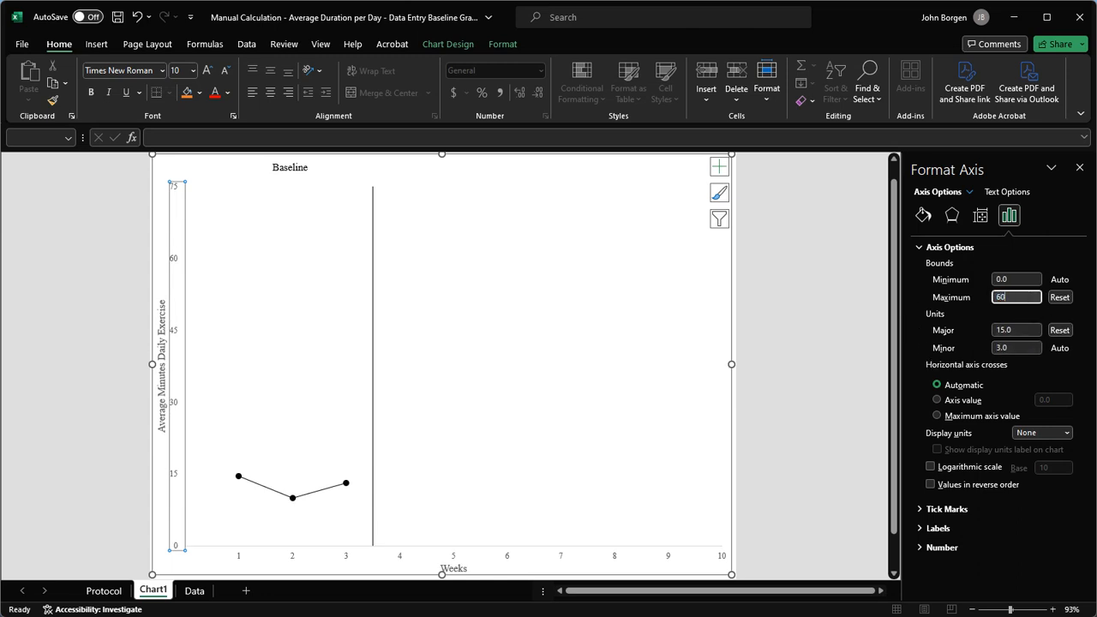
{"action": "key", "text": "Tab"}
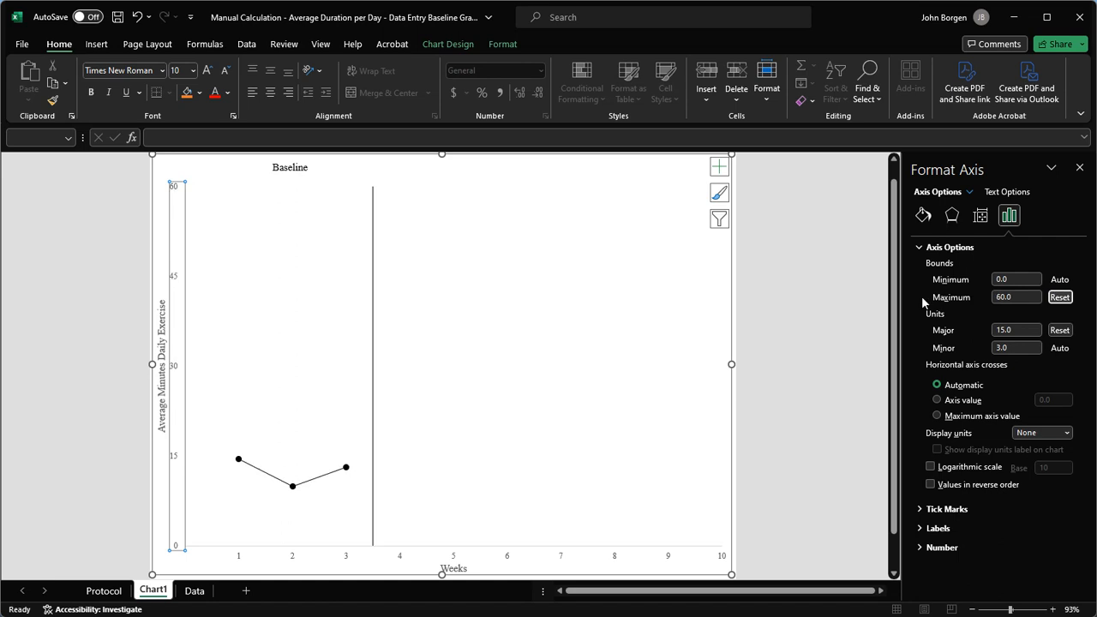
{"action": "left_click", "coordinate": [1060, 330]}
Delete the extra leading spaces before the Baseline label text.
{"action": "left_click", "coordinate": [782, 380]}
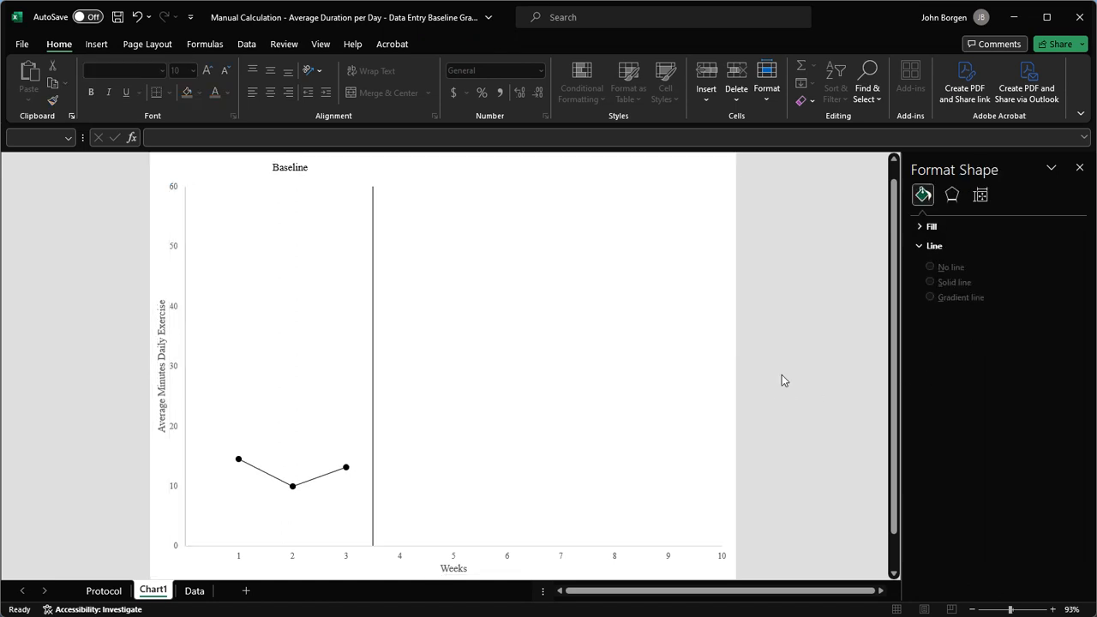
{"action": "left_click", "coordinate": [270, 167]}
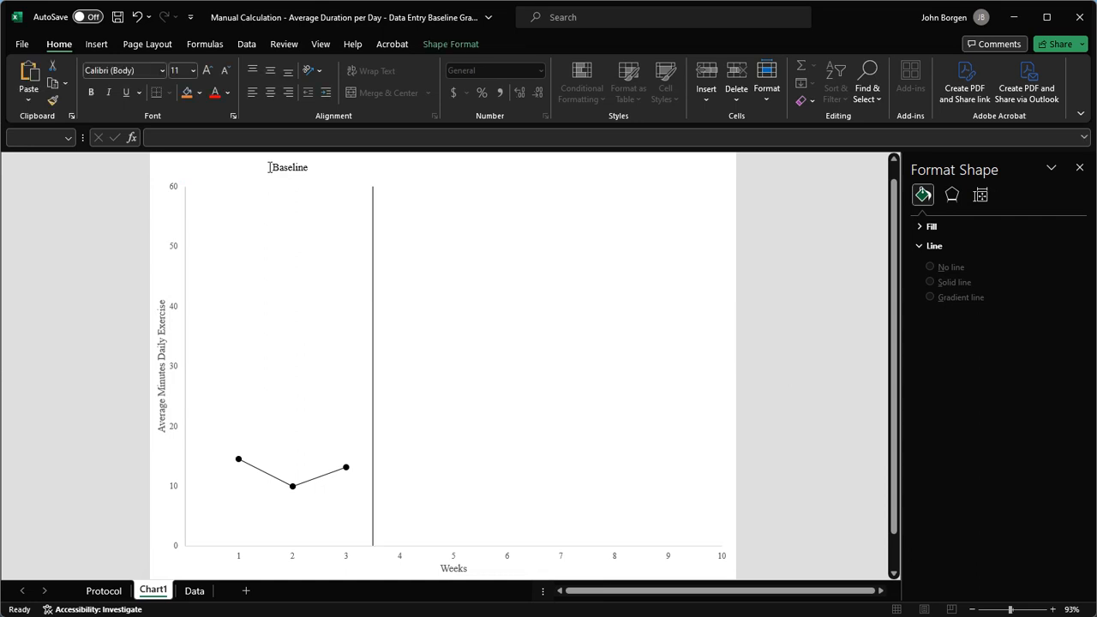
{"action": "key", "text": "BackSpace"}
{"action": "key", "text": "BackSpace"}
{"action": "key", "text": "BackSpace"}
{"action": "key", "text": "BackSpace"}
{"action": "key", "text": "BackSpace"}
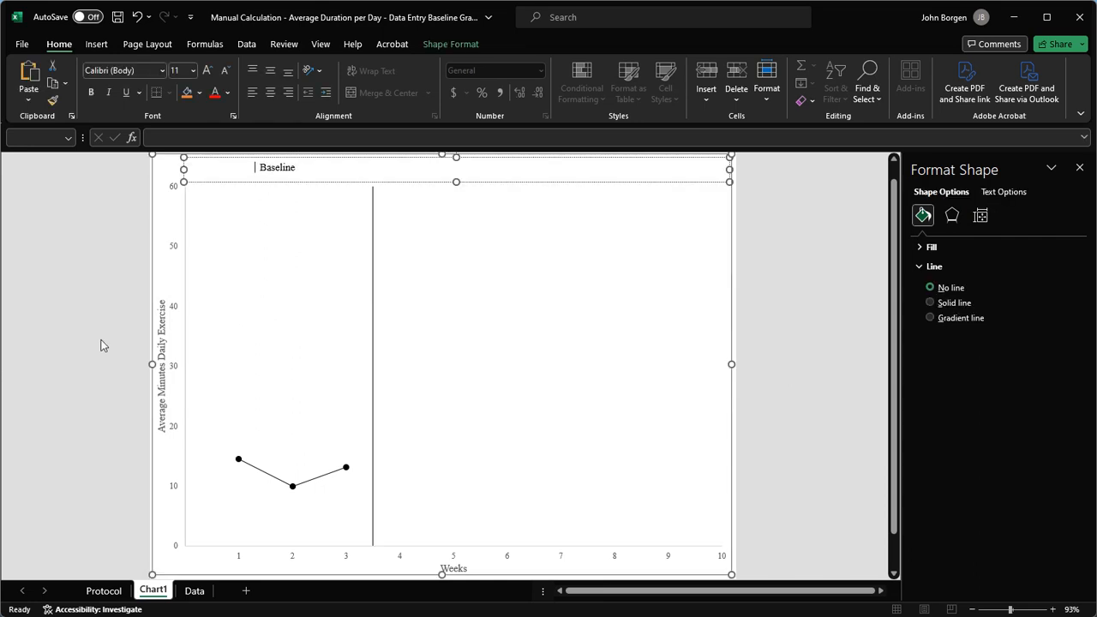
{"action": "left_click", "coordinate": [84, 368]}
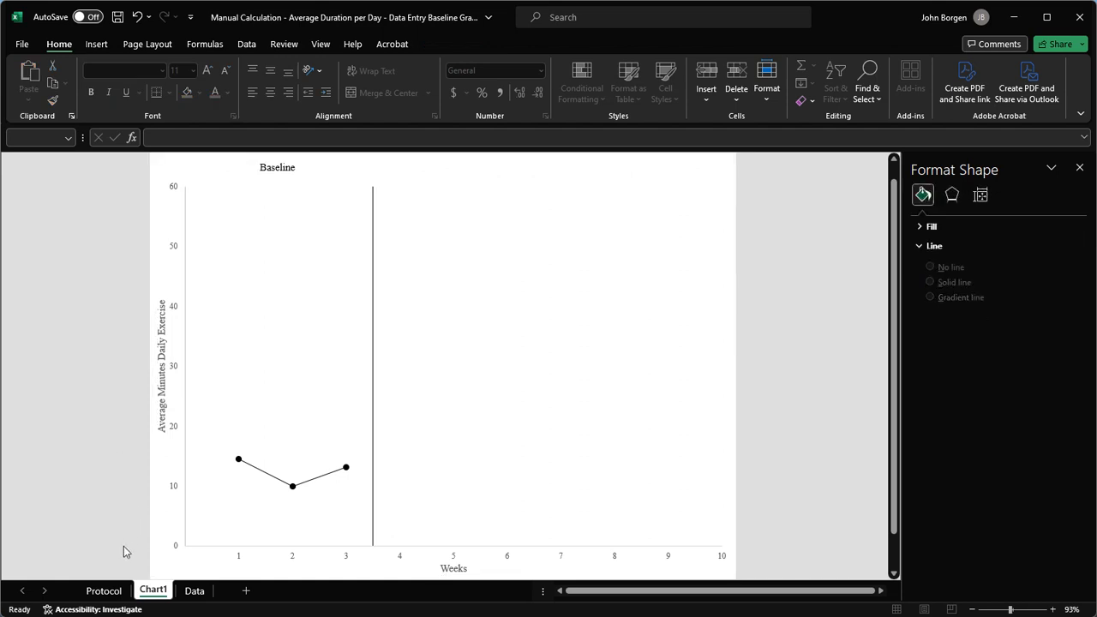
Fill A6:A8 on the Data sheet with weeks 4, 5 and 6, then return to Chart1.
{"action": "left_click", "coordinate": [190, 593]}
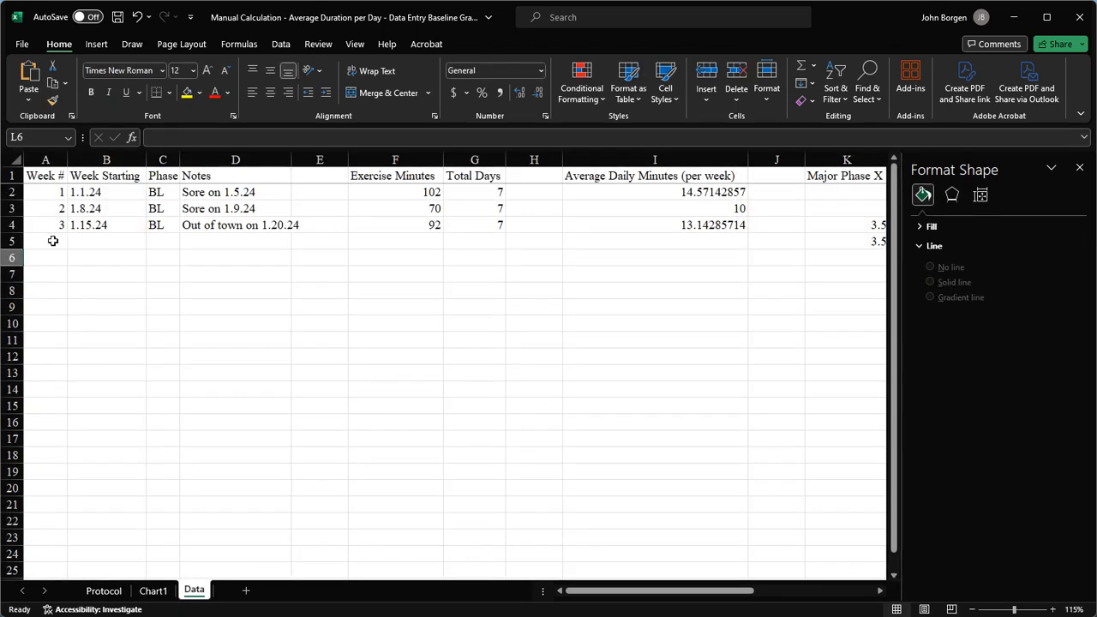
{"action": "left_click_drag", "start_coordinate": [53, 241], "coordinate": [563, 237]}
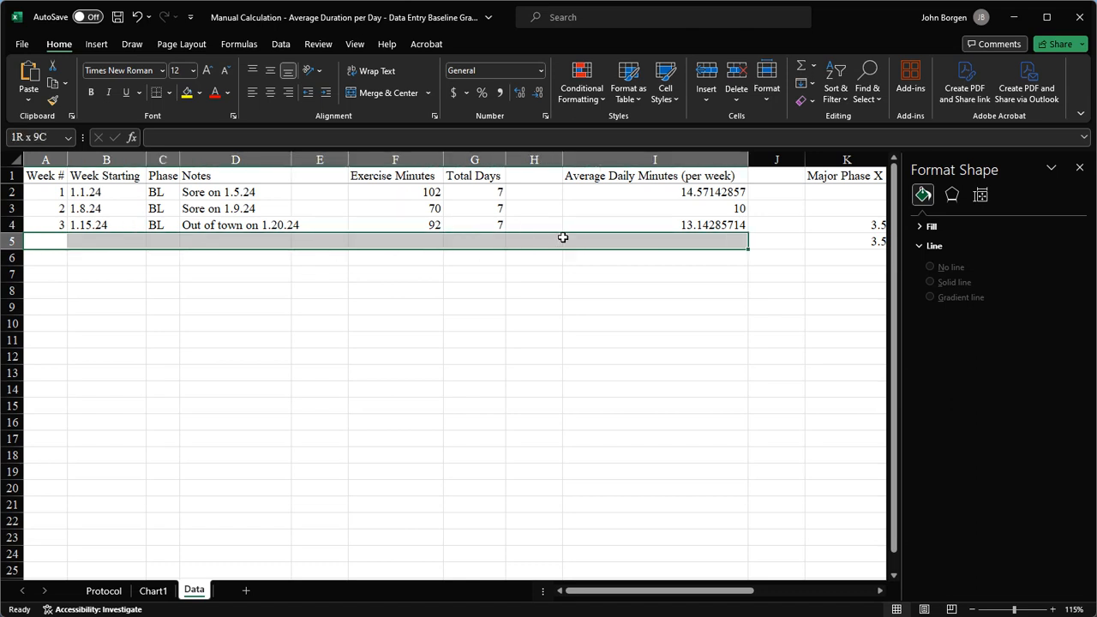
{"action": "left_click", "coordinate": [72, 254]}
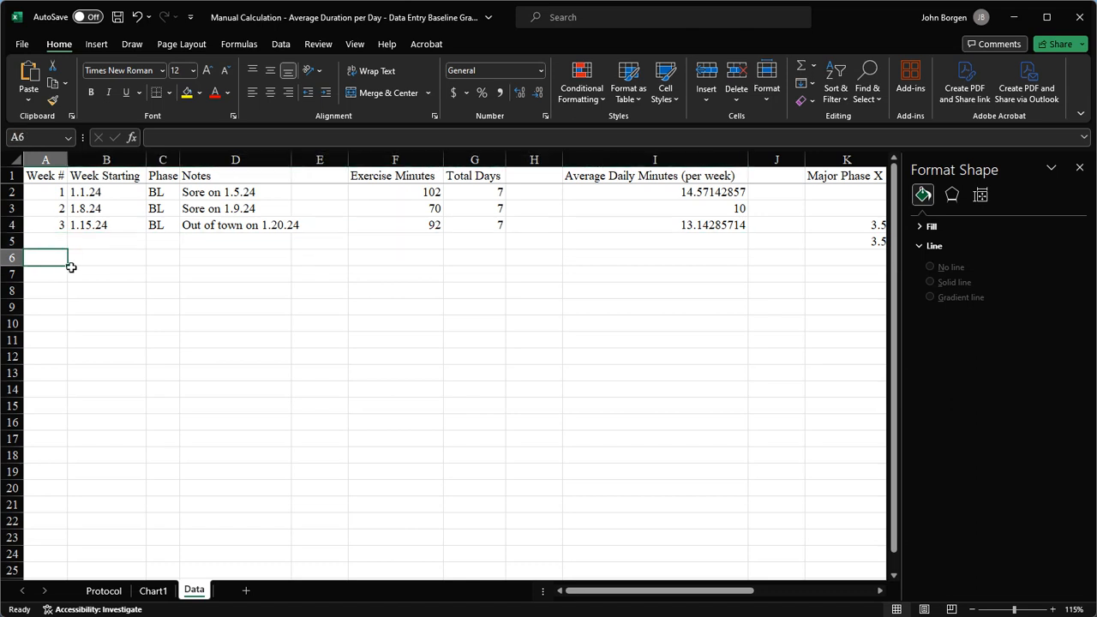
{"action": "type", "text": "4"}
{"action": "key", "text": "Return"}
{"action": "type", "text": "5"}
{"action": "key", "text": "Return"}
{"action": "type", "text": "6"}
{"action": "key", "text": "Return"}
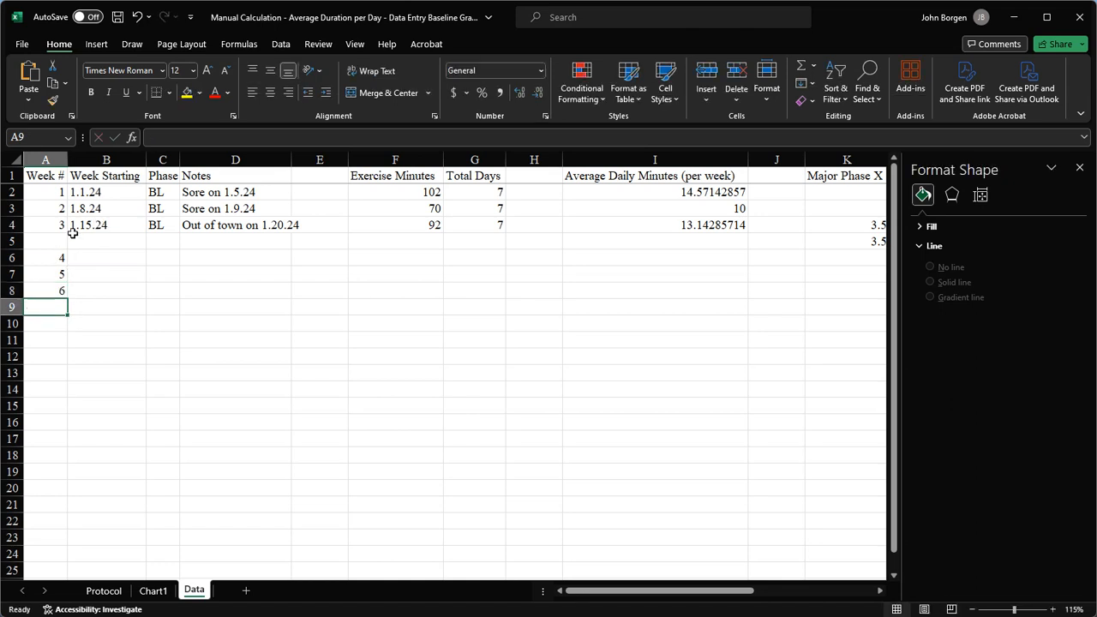
{"action": "left_click", "coordinate": [63, 235]}
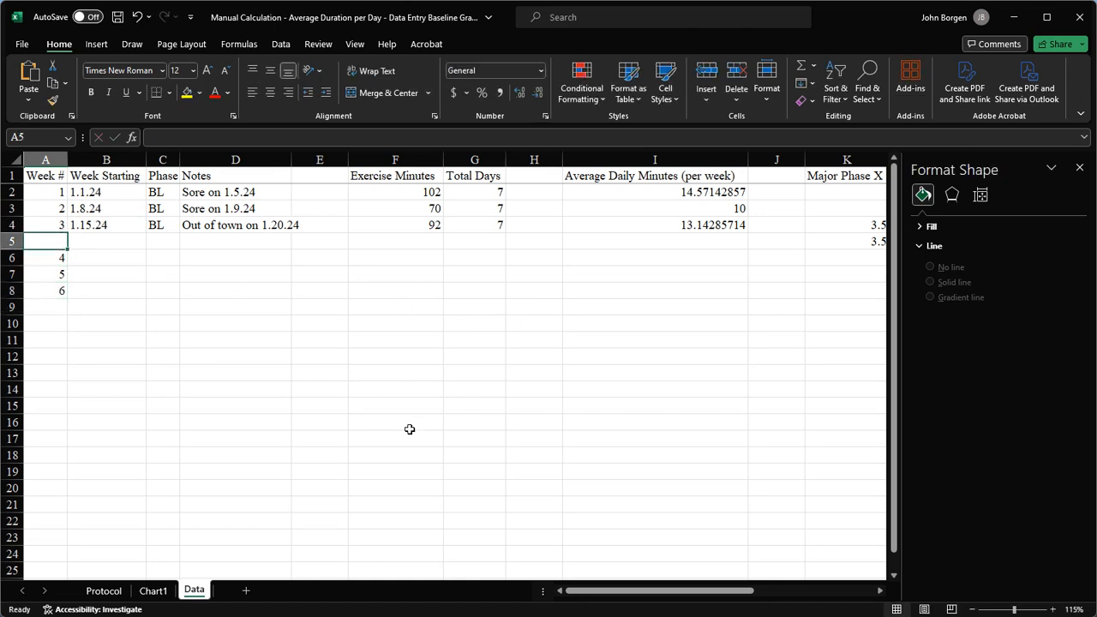
{"action": "left_click", "coordinate": [149, 595]}
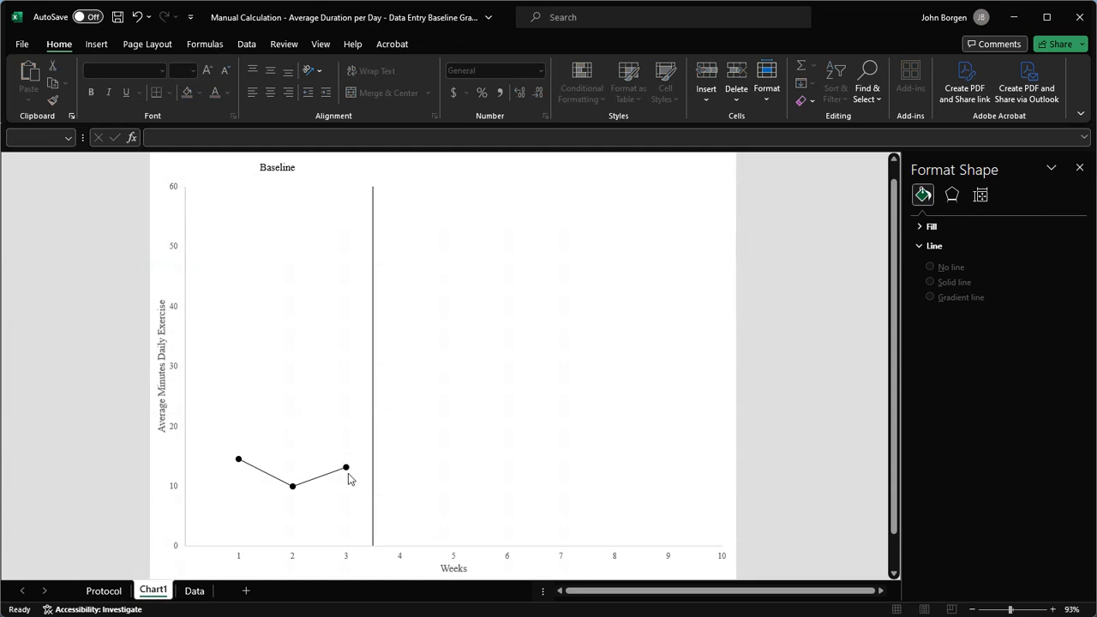
Type 'Treatment' into the chart's top text box to the right of the Baseline label.
{"action": "mouse_move", "coordinate": [347, 472]}
{"action": "left_click", "coordinate": [298, 168]}
{"action": "left_click", "coordinate": [297, 167]}
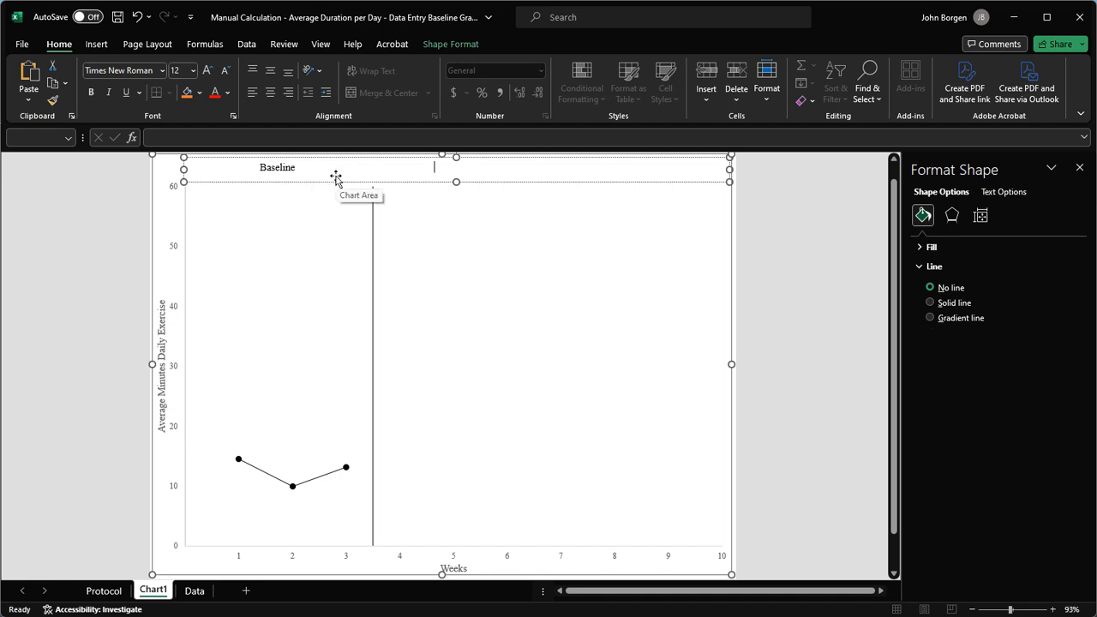
{"action": "type", "text": "Treatment"}
{"action": "left_click", "coordinate": [109, 265]}
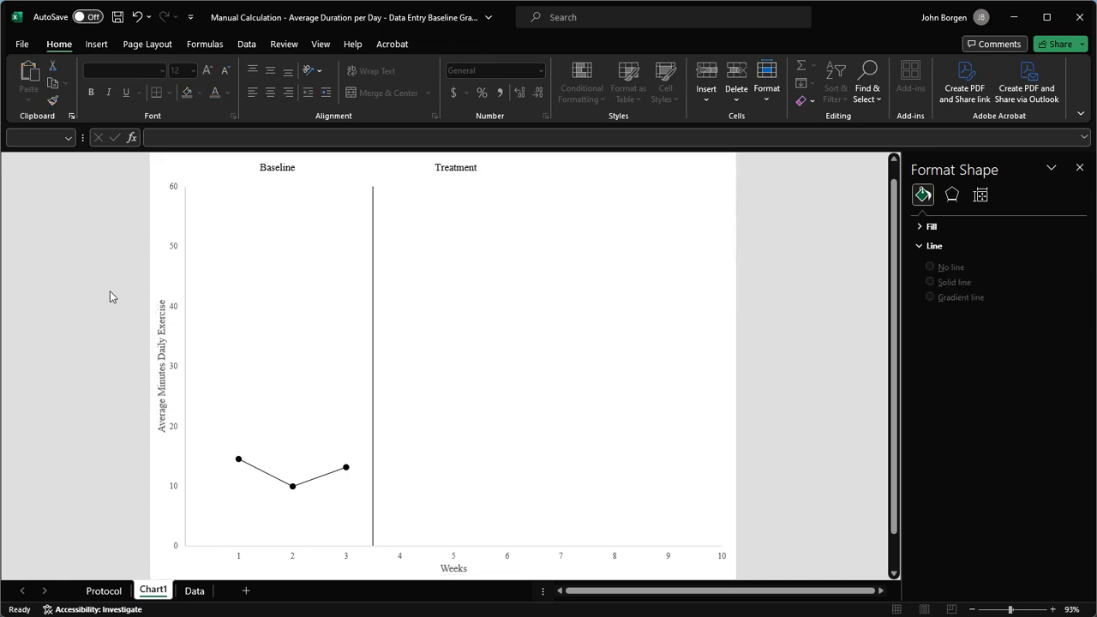